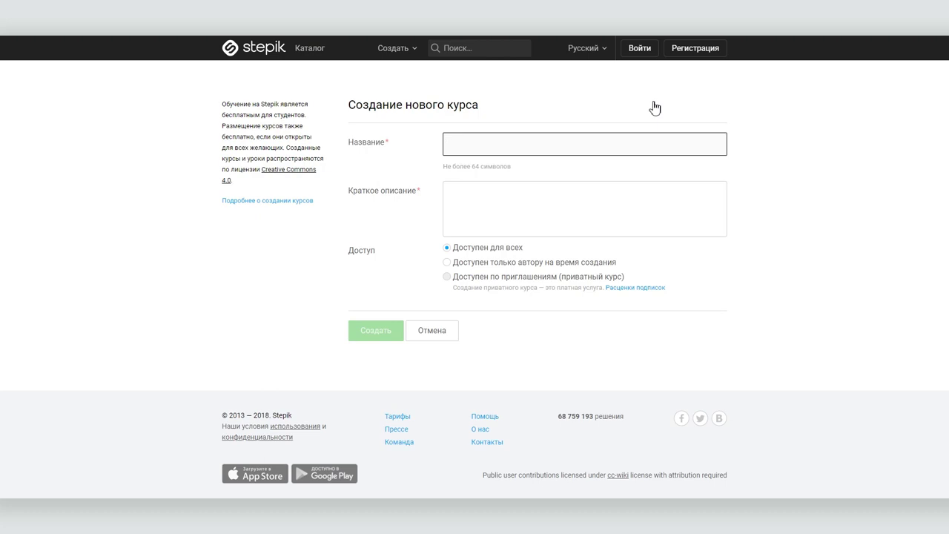
Step: Register a new Stepik account with the user's e-mail address
{"action": "left_click", "coordinate": [703, 50]}
{"action": "type", "text": "g"}
{"action": "key", "text": "Down"}
{"action": "key", "text": "Return"}
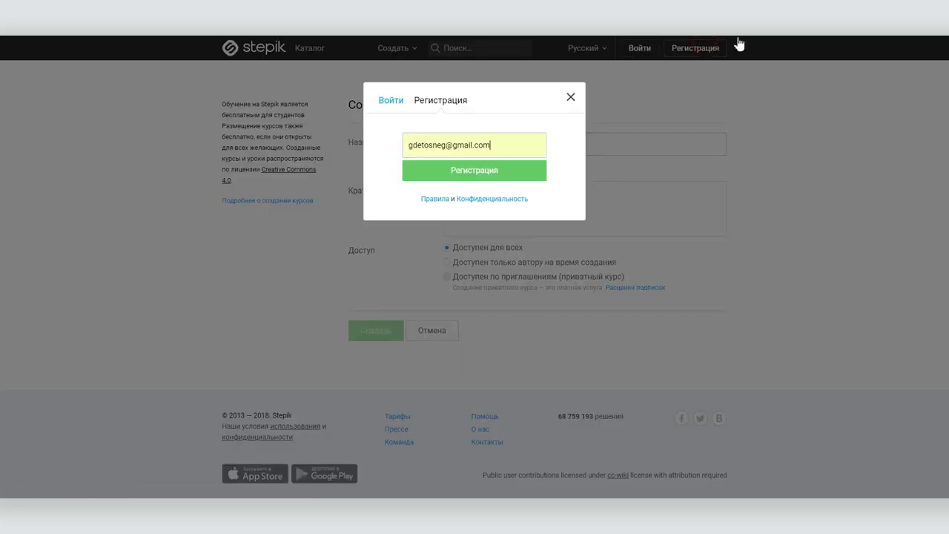
{"action": "left_click", "coordinate": [464, 172]}
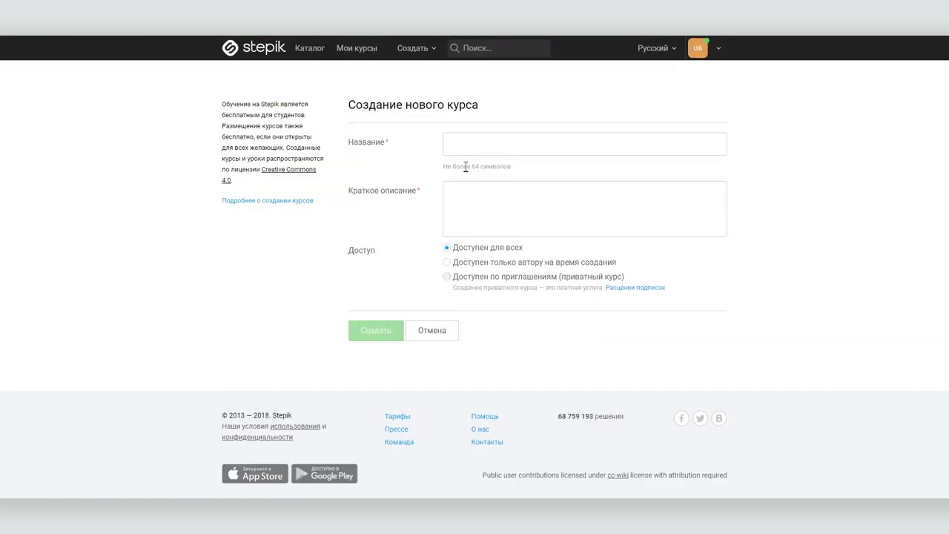
Step: Open the account's profile settings and fill in the user's first name and surname
{"action": "left_click", "coordinate": [699, 46]}
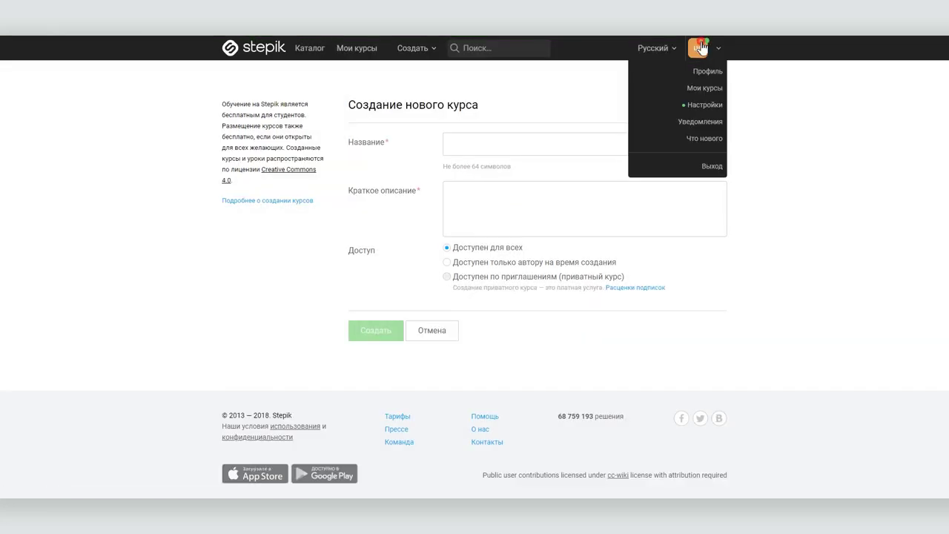
{"action": "left_click", "coordinate": [698, 109]}
{"action": "left_click", "coordinate": [502, 130]}
{"action": "type", "text": "Владимир"}
{"action": "key", "text": "Tab"}
{"action": "type", "text": "Ломо"}
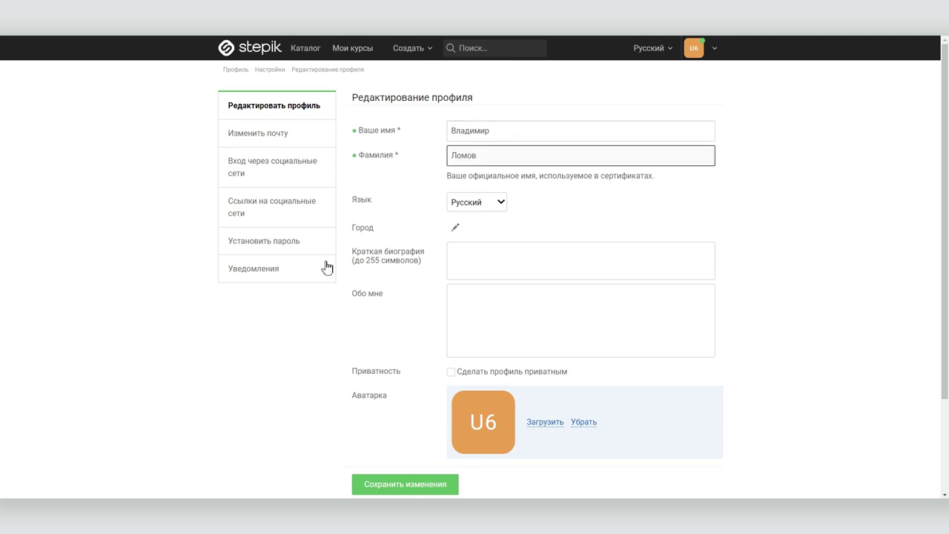
Step: Set the account password by entering the new password in both password fields, and save the change
{"action": "left_click", "coordinate": [313, 243]}
{"action": "left_click", "coordinate": [514, 129]}
{"action": "type", "text": "••••••"}
{"action": "left_click", "coordinate": [474, 153]}
{"action": "type", "text": "••••••"}
{"action": "left_click", "coordinate": [408, 205]}
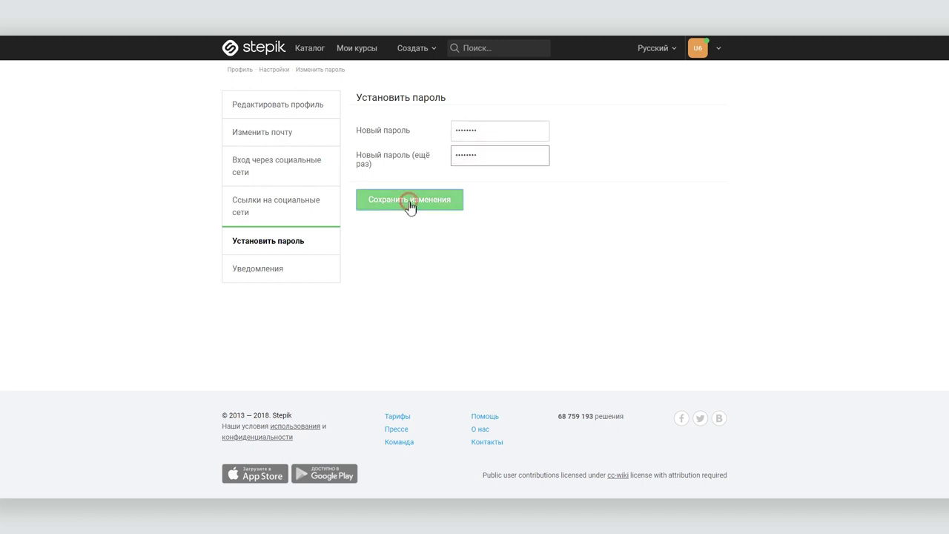
Step: Start a new course titled "Пробы пера" with the short description "Пока нечего описывать, это чисто попробовать"
{"action": "left_click", "coordinate": [413, 51]}
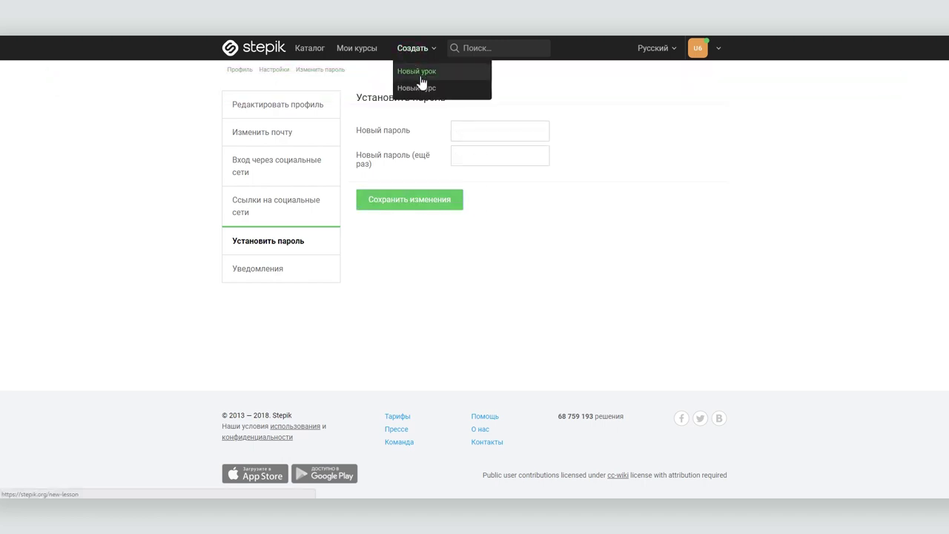
{"action": "left_click", "coordinate": [422, 84]}
{"action": "left_click", "coordinate": [808, 92]}
{"action": "left_click", "coordinate": [540, 153]}
{"action": "type", "text": "Пробы пера"}
{"action": "left_click", "coordinate": [513, 193]}
{"action": "type", "text": "Пока нечего описывать, это чисто попробовать"}
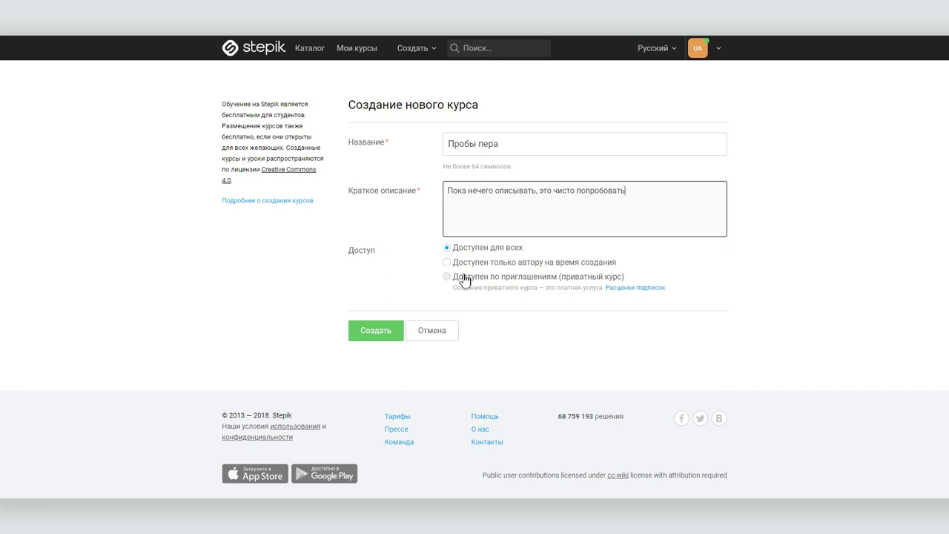
Step: Review the subscription pricing and features page for private courses
{"action": "left_click", "coordinate": [650, 291]}
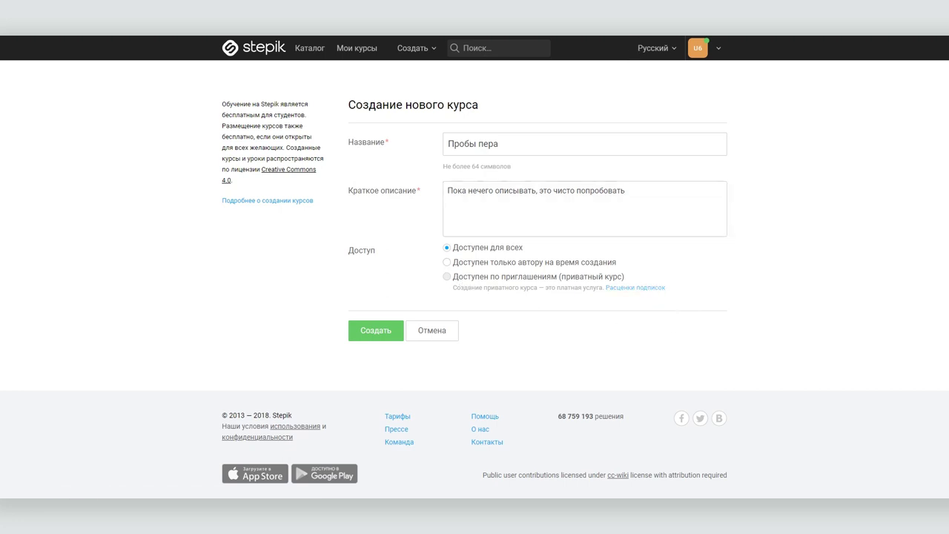
{"action": "scroll", "coordinate": [595, 214], "scroll_direction": "down", "scroll_amount": 1}
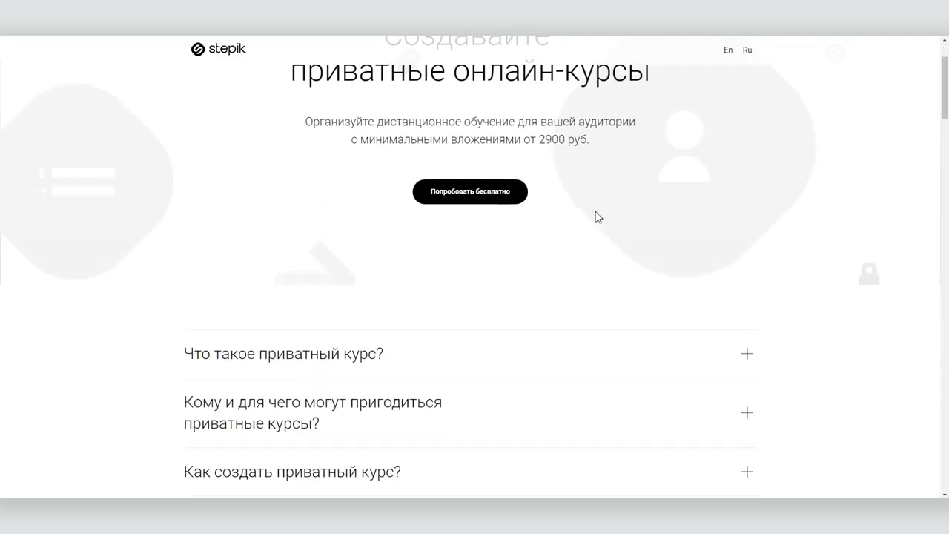
{"action": "left_click_drag", "start_coordinate": [352, 134], "coordinate": [595, 141]}
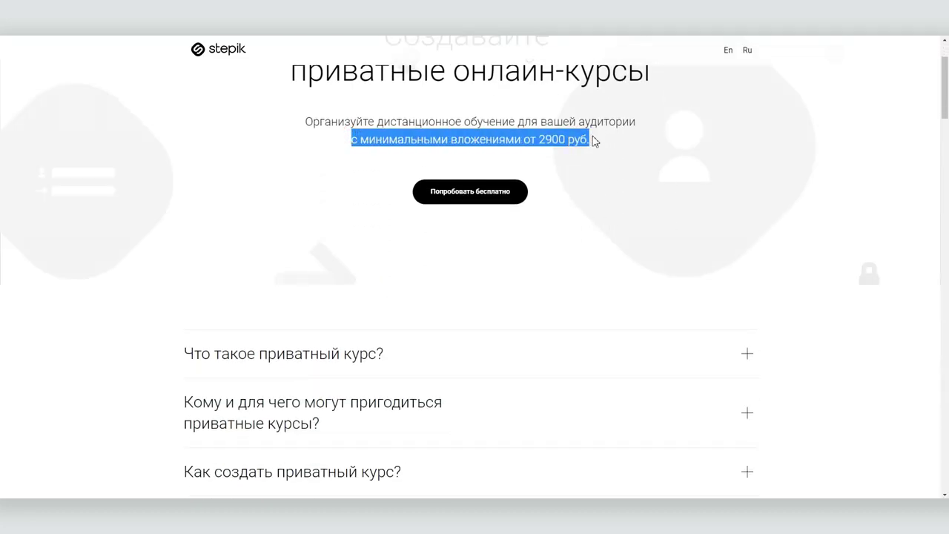
{"action": "scroll", "coordinate": [614, 207], "scroll_direction": "down", "scroll_amount": 15}
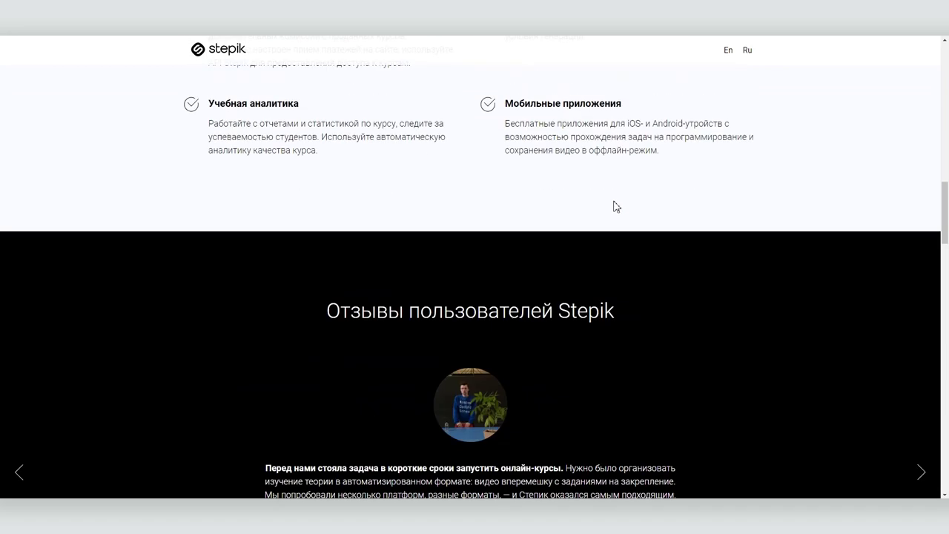
{"action": "scroll", "coordinate": [615, 202], "scroll_direction": "down", "scroll_amount": 4}
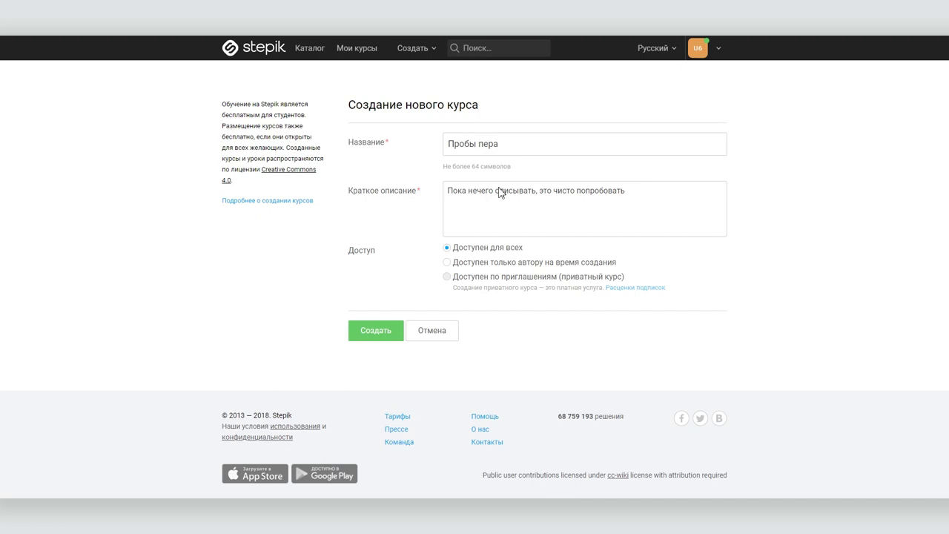
Step: Create the course with access "Доступен только автору на время создания" and open its content for editing
{"action": "left_click", "coordinate": [504, 262]}
{"action": "left_click", "coordinate": [375, 331]}
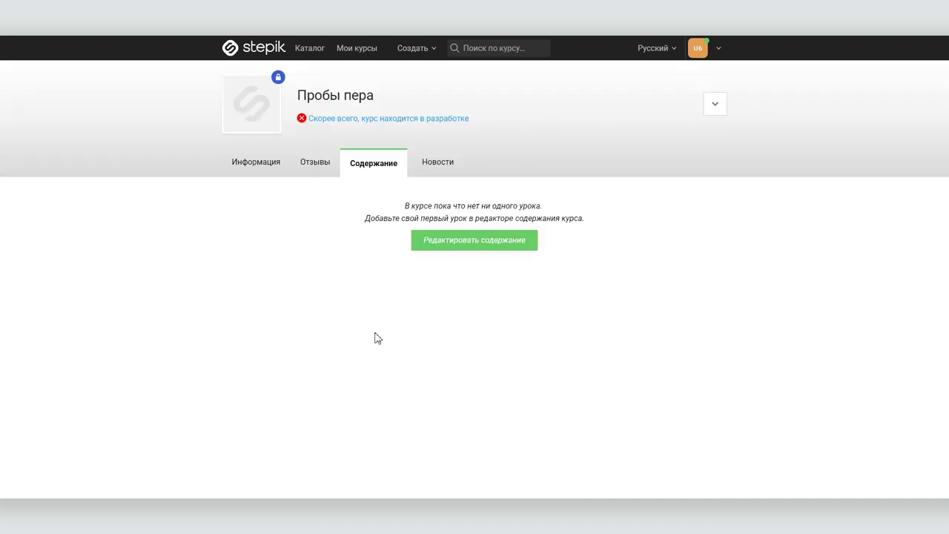
{"action": "left_click", "coordinate": [451, 243]}
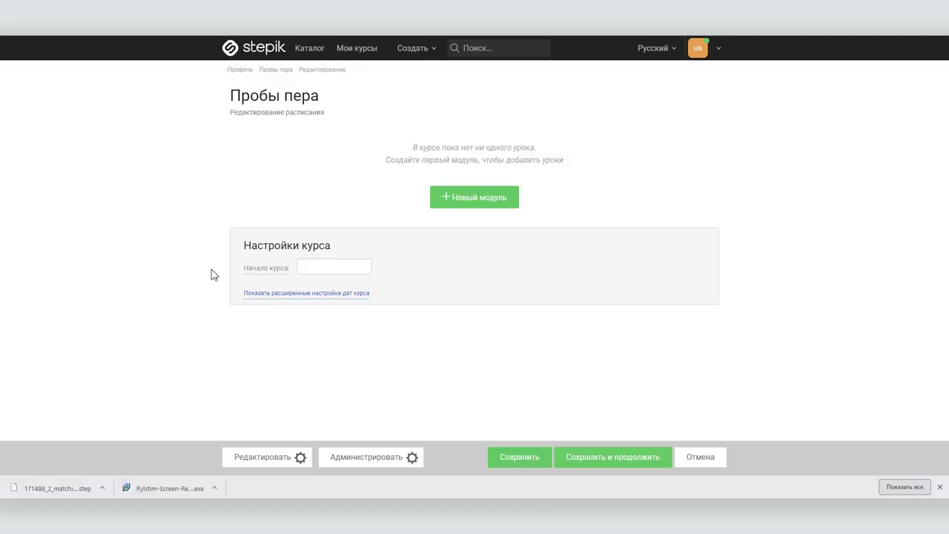
Step: Examine the course start date and the extended date settings, including the soft deadline calendar
{"action": "mouse_move", "coordinate": [266, 272]}
{"action": "left_click", "coordinate": [321, 293]}
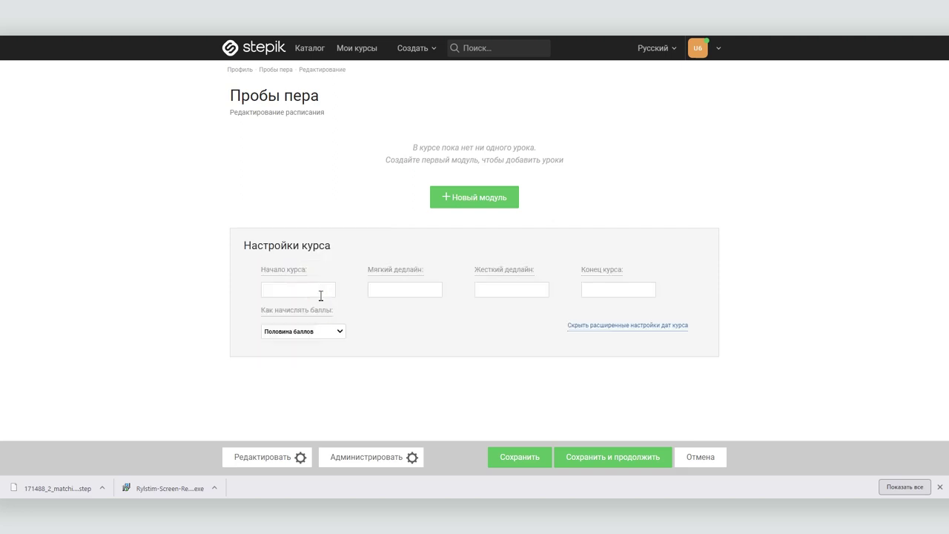
{"action": "left_click", "coordinate": [306, 290]}
{"action": "left_click", "coordinate": [410, 292]}
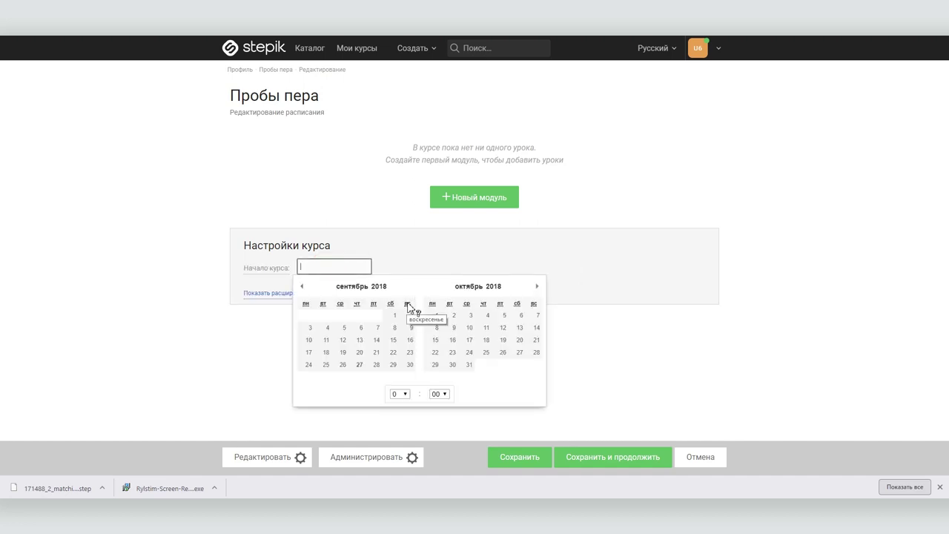
{"action": "left_click", "coordinate": [591, 312]}
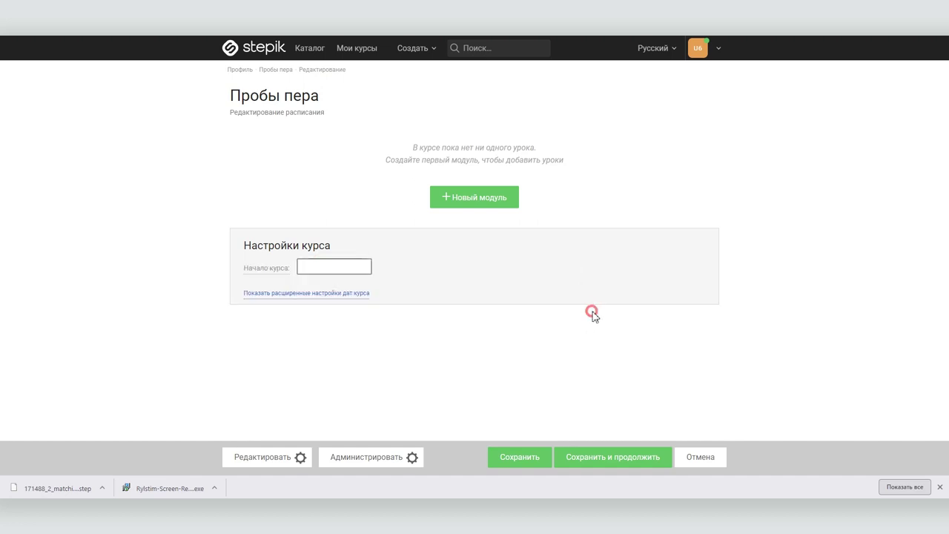
{"action": "left_click", "coordinate": [322, 293]}
{"action": "left_click", "coordinate": [423, 288]}
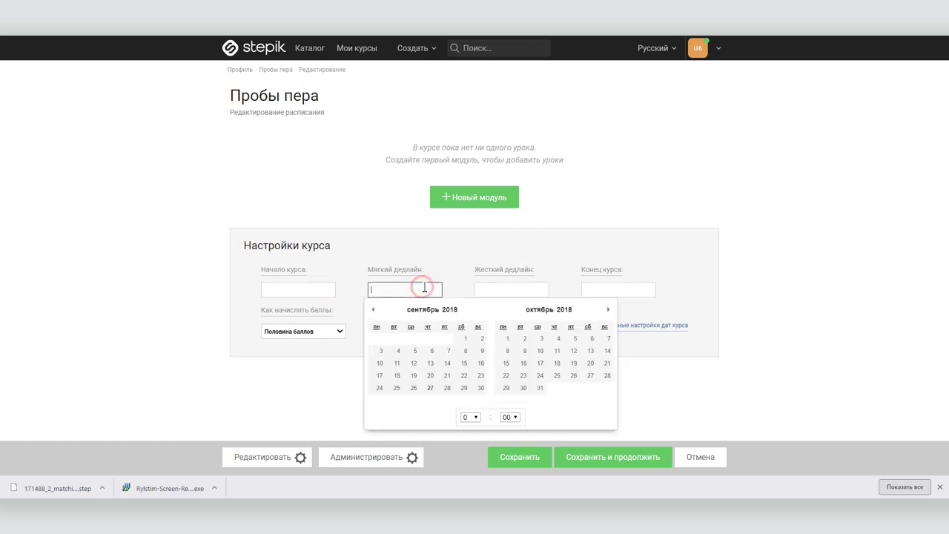
{"action": "left_click", "coordinate": [656, 393]}
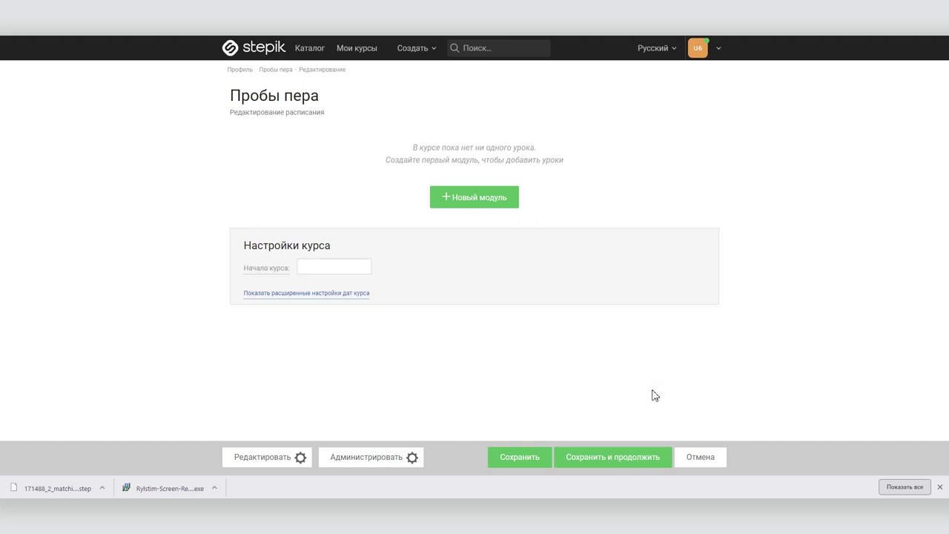
Step: Add a new module to the course and name it "Введение в предмет"
{"action": "left_click", "coordinate": [479, 201]}
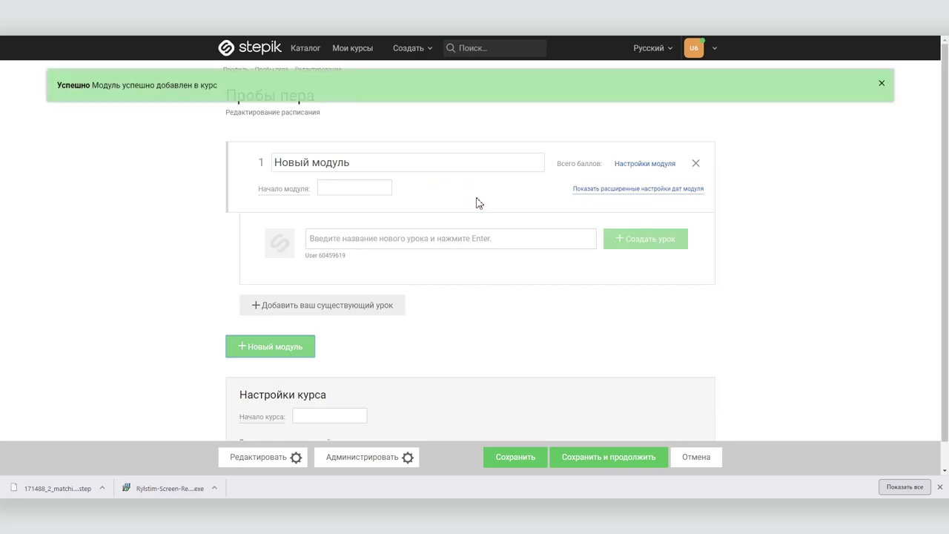
{"action": "left_click", "coordinate": [361, 165]}
{"action": "key", "text": "ctrl+a"}
{"action": "type", "text": "Введение в пред"}
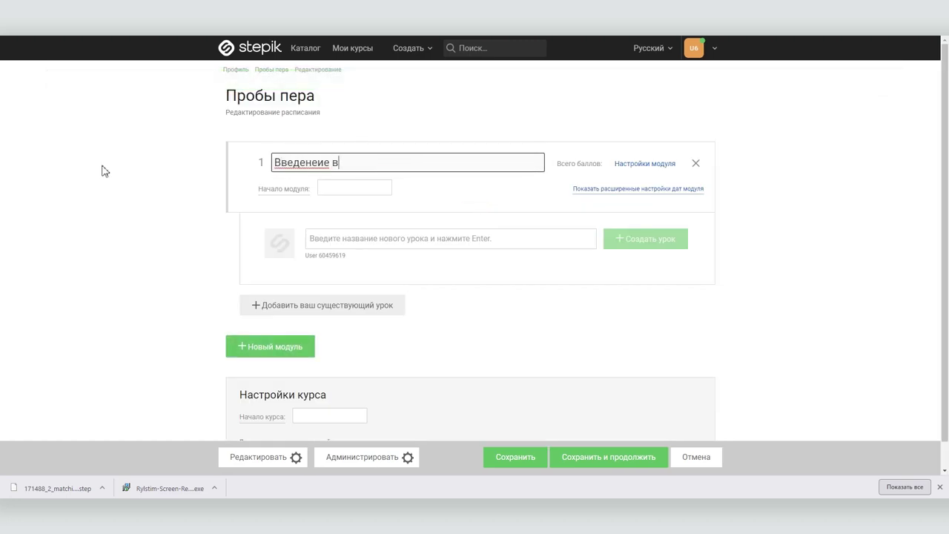
Step: Examine the module's start date field and its scoring options in the module settings
{"action": "left_click", "coordinate": [328, 188]}
{"action": "left_click", "coordinate": [421, 186]}
{"action": "left_click", "coordinate": [653, 165]}
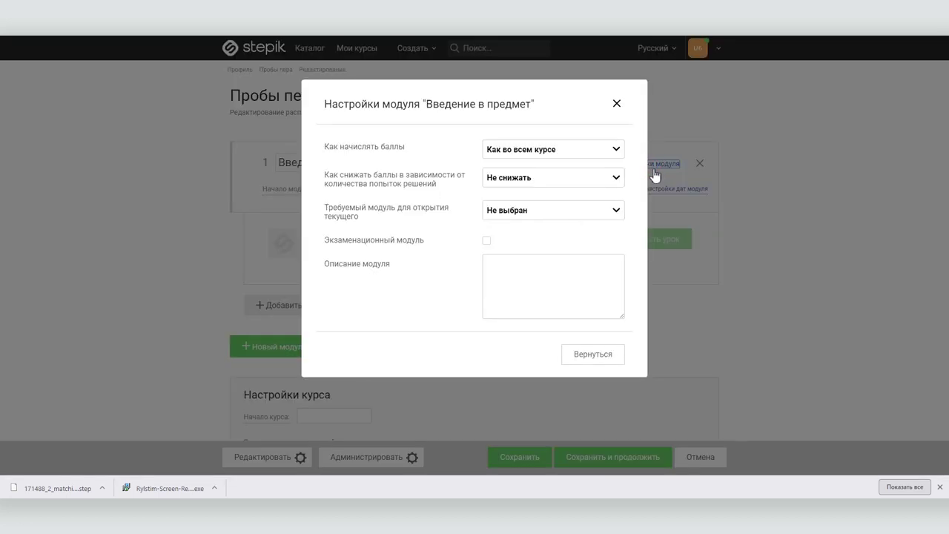
{"action": "left_click", "coordinate": [524, 152]}
{"action": "left_click", "coordinate": [519, 159]}
{"action": "left_click", "coordinate": [616, 104]}
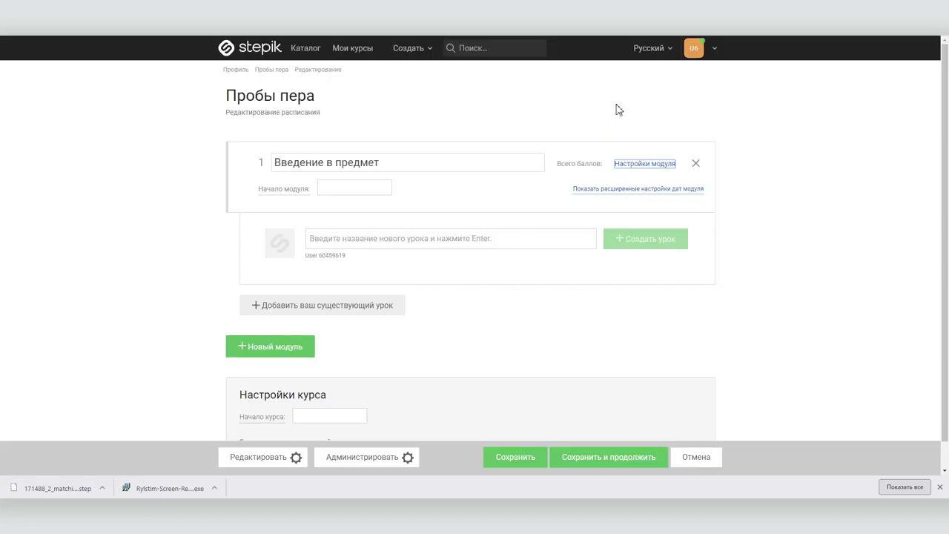
Step: Create the lesson "Знакомство с преподавателем" in the module and save the course content
{"action": "left_click", "coordinate": [355, 238]}
{"action": "type", "text": "Знакомство с преподавателем"}
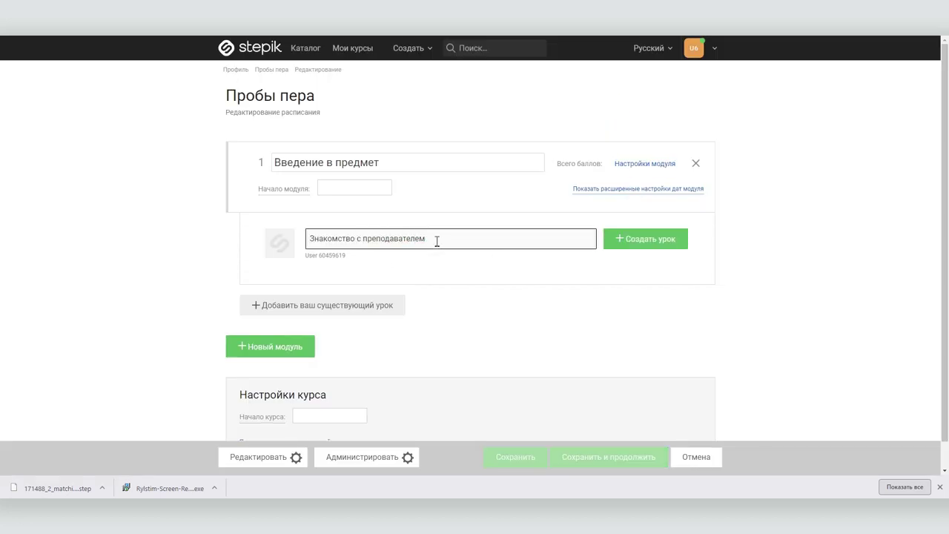
{"action": "left_click", "coordinate": [667, 239]}
{"action": "left_click", "coordinate": [659, 242]}
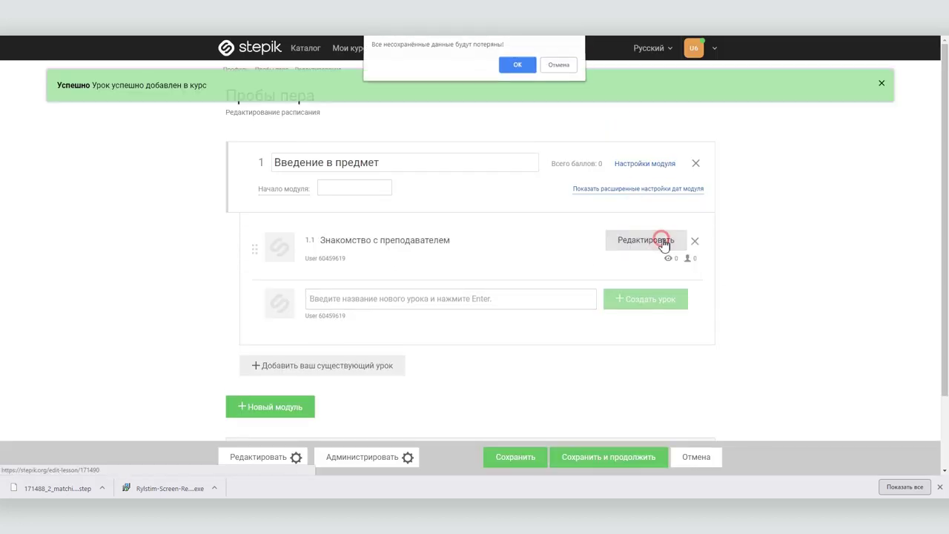
{"action": "left_click", "coordinate": [568, 71]}
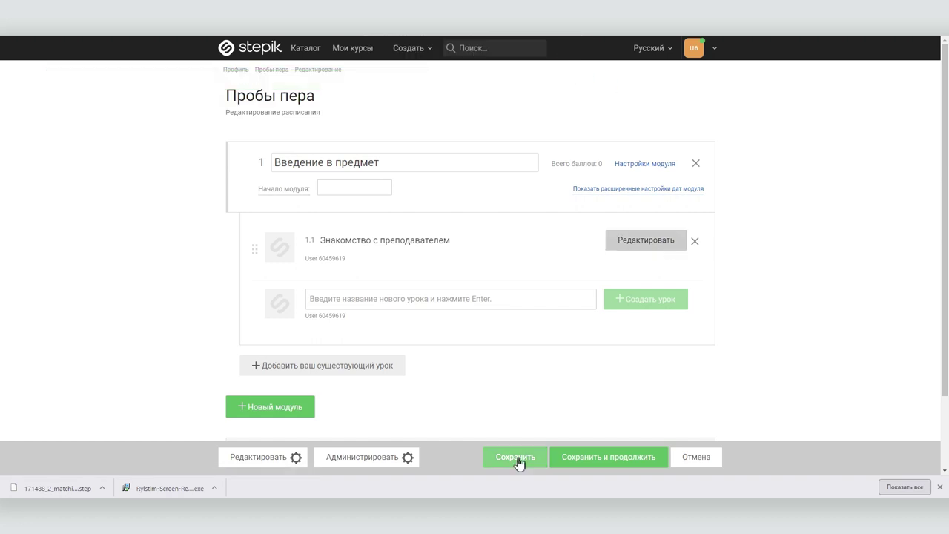
{"action": "left_click", "coordinate": [593, 459]}
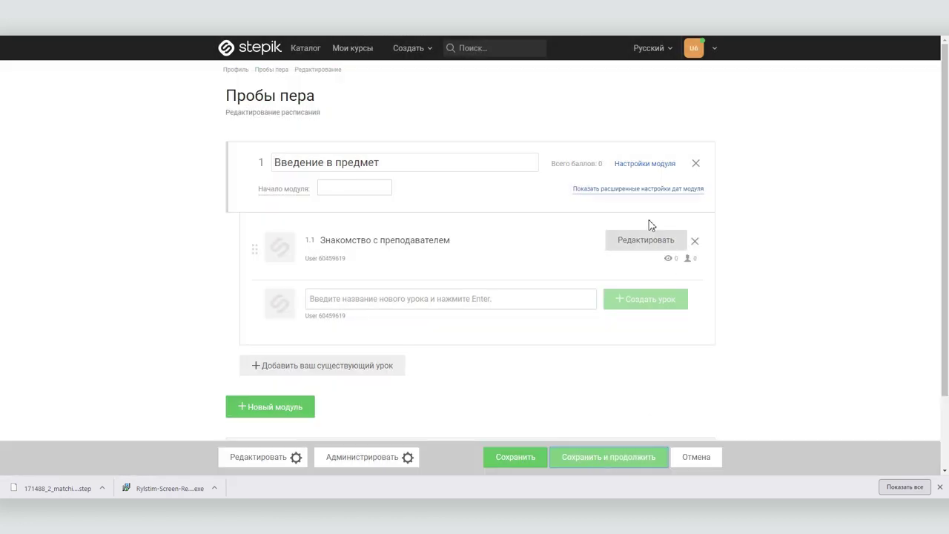
Step: Open the new lesson for editing and replace the text of step 1 with a greeting beginning "Здравствуйте"
{"action": "left_click", "coordinate": [630, 248]}
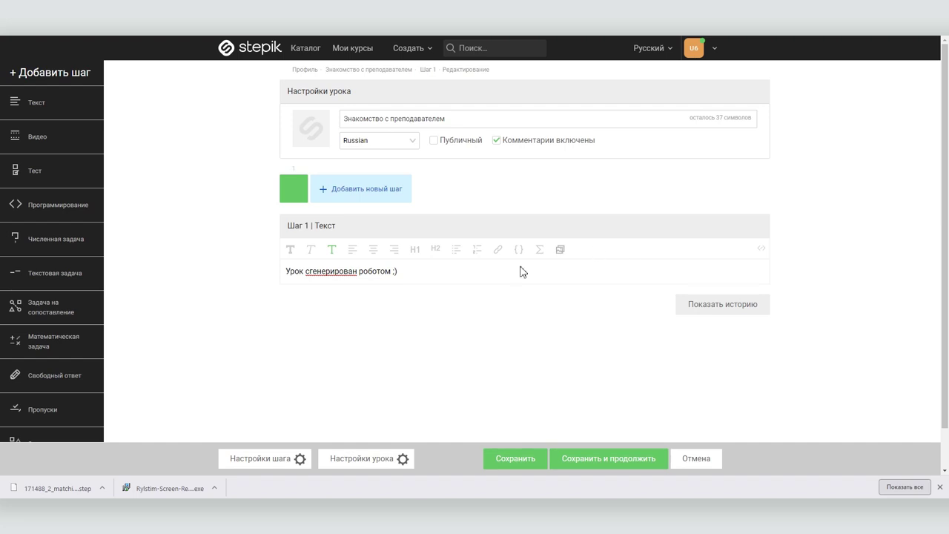
{"action": "key", "text": "ctrl+a"}
{"action": "type", "text": "Здравствц"}
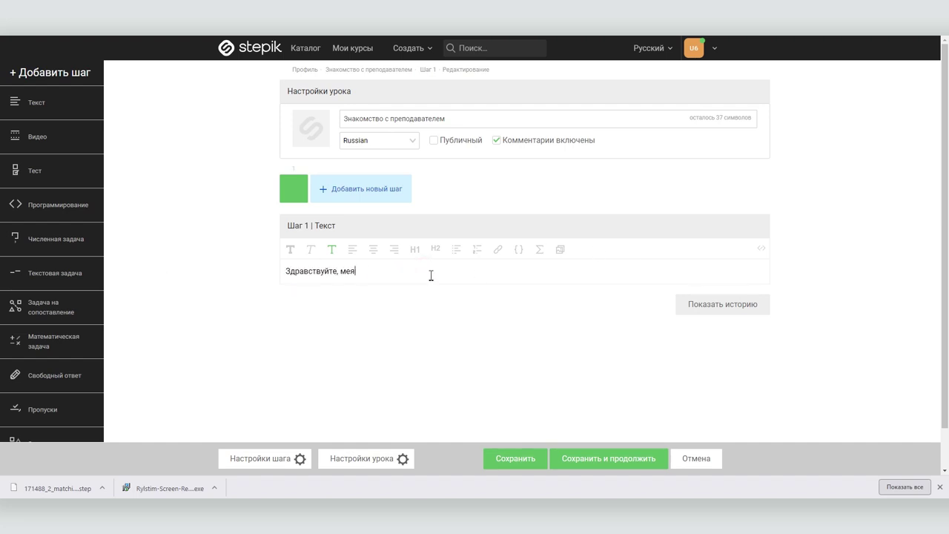
Step: Add a video step as step 2 of the lesson
{"action": "left_click", "coordinate": [371, 189]}
{"action": "left_click", "coordinate": [479, 180]}
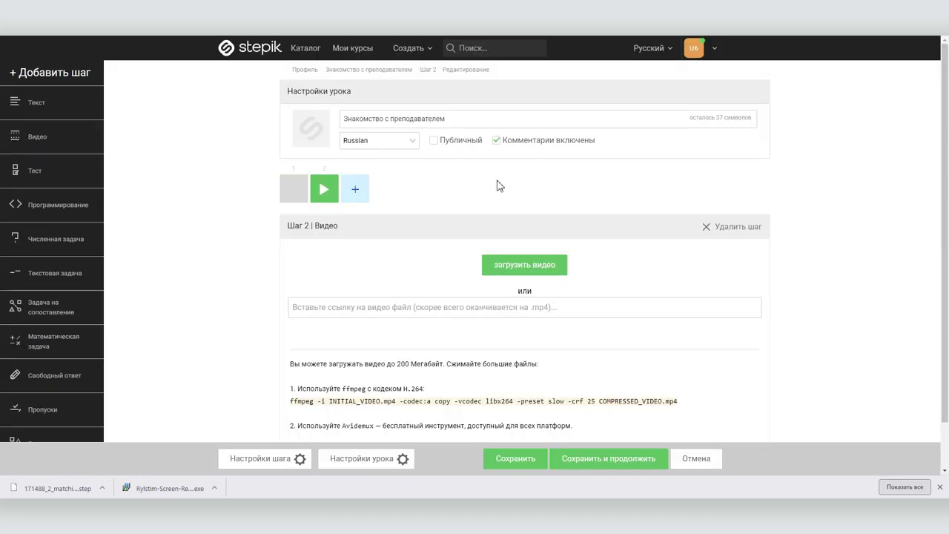
Step: Examine the video step's link field, file size and compression guidance, and the file upload dialog, without choosing a file
{"action": "left_click", "coordinate": [451, 304]}
{"action": "scroll", "coordinate": [441, 304], "scroll_direction": "down", "scroll_amount": 1}
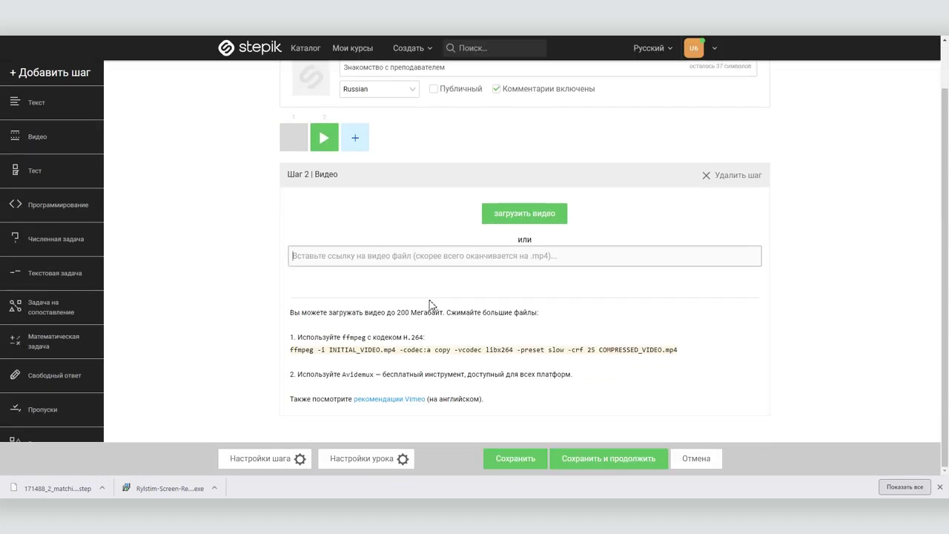
{"action": "left_click_drag", "start_coordinate": [291, 311], "coordinate": [510, 406]}
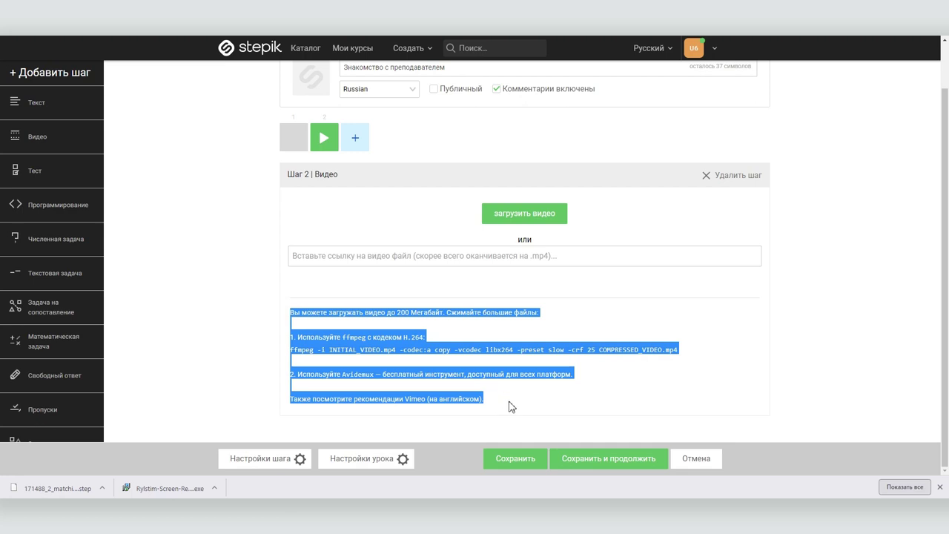
{"action": "left_click", "coordinate": [512, 320]}
{"action": "left_click", "coordinate": [522, 213]}
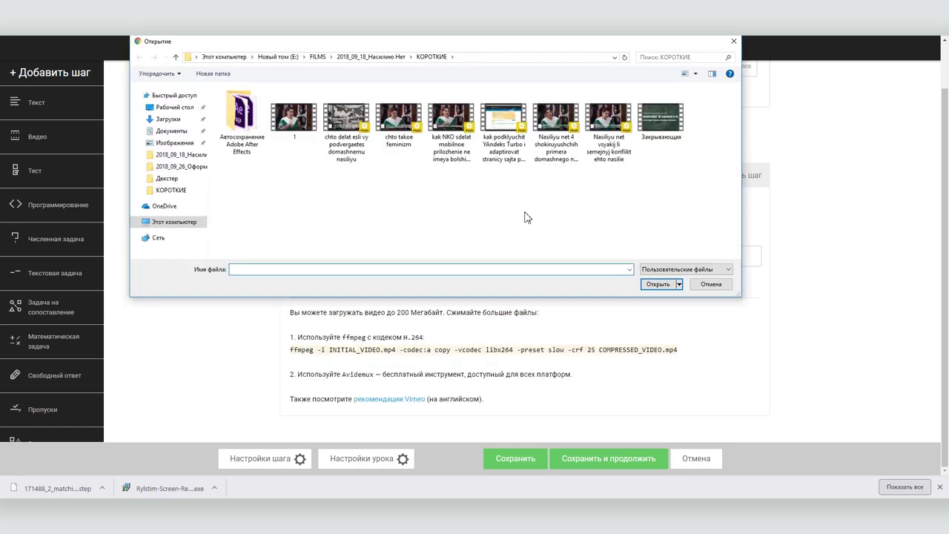
{"action": "left_click", "coordinate": [712, 285]}
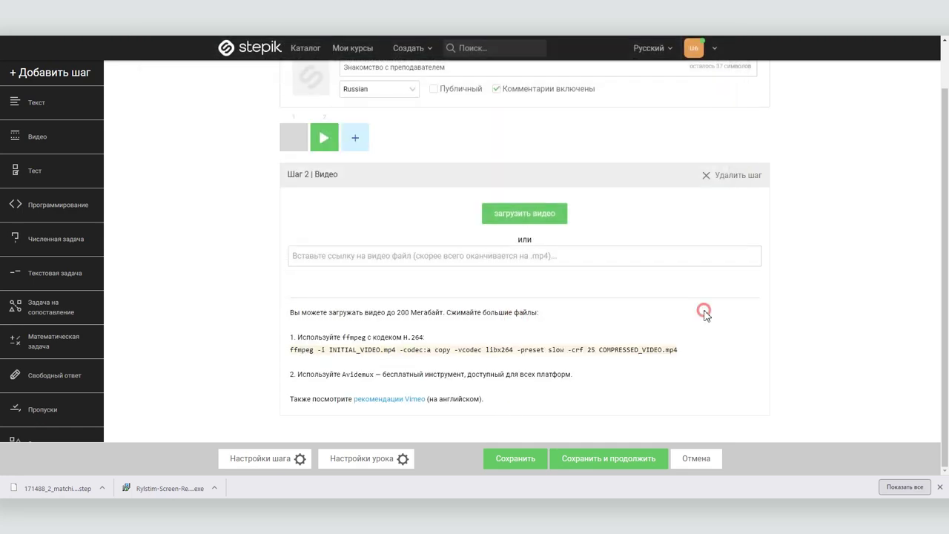
{"action": "scroll", "coordinate": [706, 311], "scroll_direction": "up", "scroll_amount": 1}
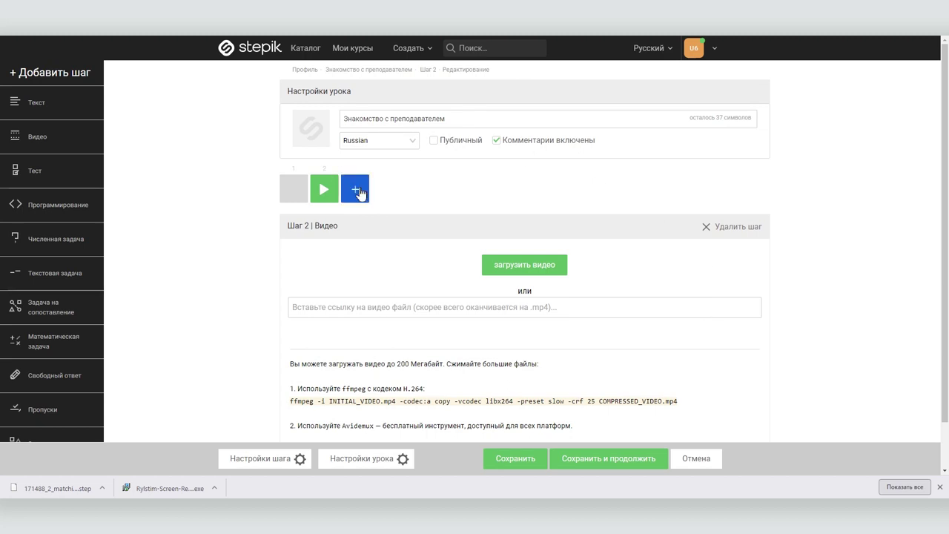
Step: Add a quiz step (Тест) as step 3 of the lesson
{"action": "left_click", "coordinate": [355, 189]}
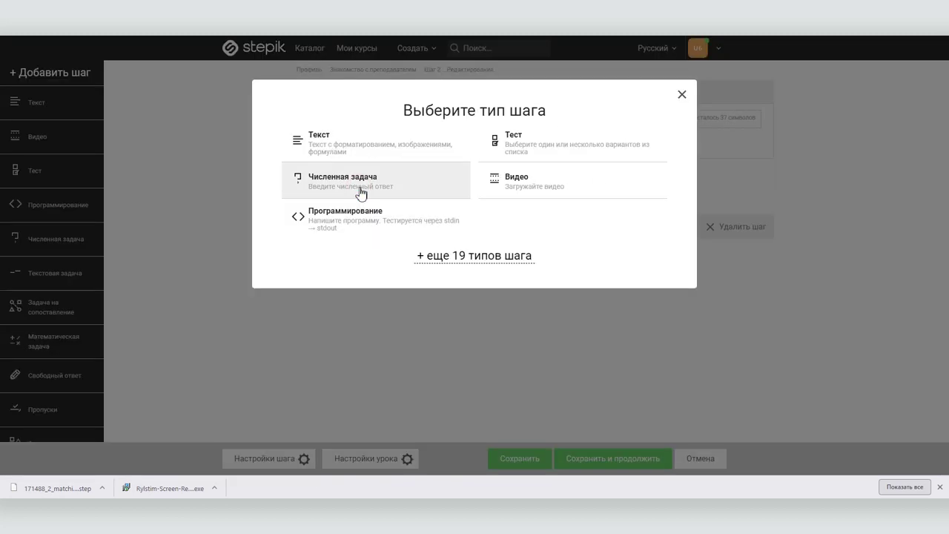
{"action": "left_click", "coordinate": [517, 144]}
{"action": "scroll", "coordinate": [329, 187], "scroll_direction": "down", "scroll_amount": 3}
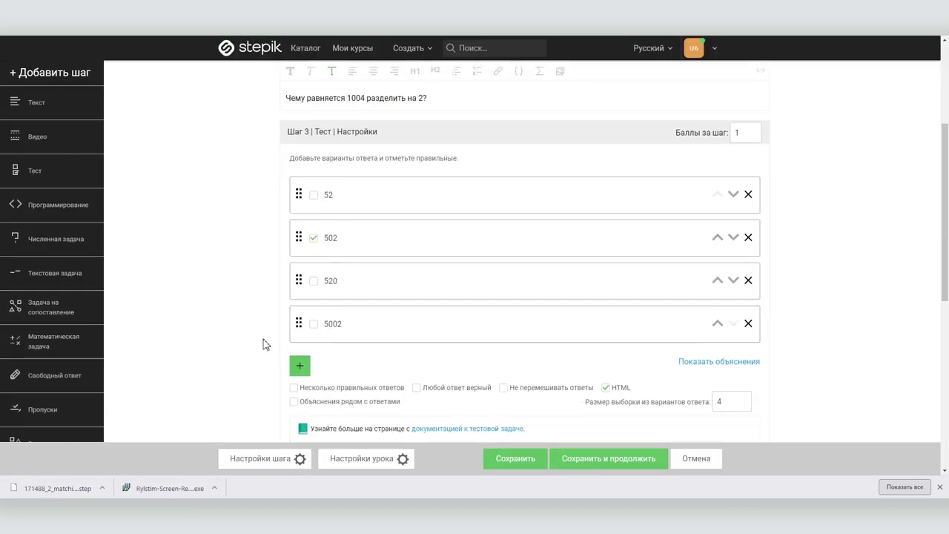
Step: Add an extra answer option to the quiz and remove it again
{"action": "scroll", "coordinate": [287, 332], "scroll_direction": "down", "scroll_amount": 2}
{"action": "left_click", "coordinate": [299, 267]}
{"action": "left_click", "coordinate": [749, 268]}
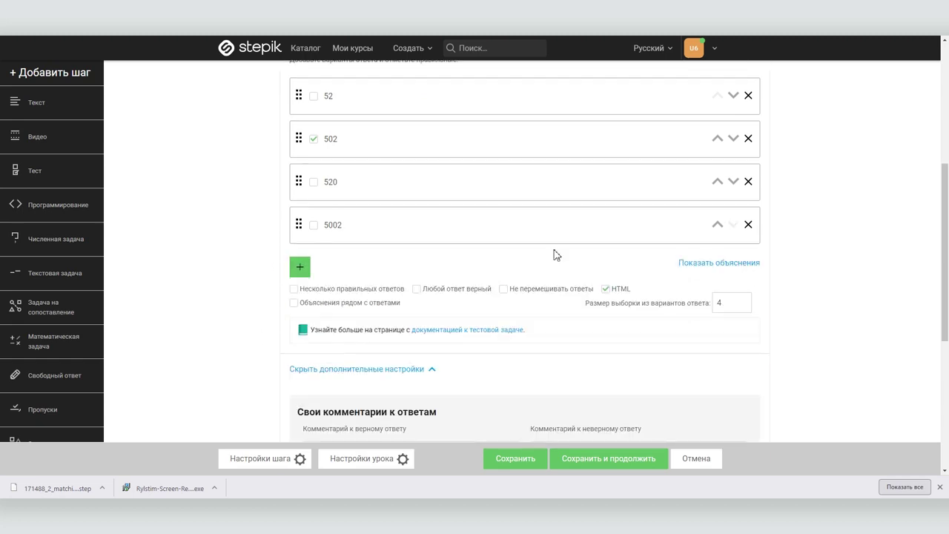
{"action": "scroll", "coordinate": [220, 256], "scroll_direction": "up", "scroll_amount": 5}
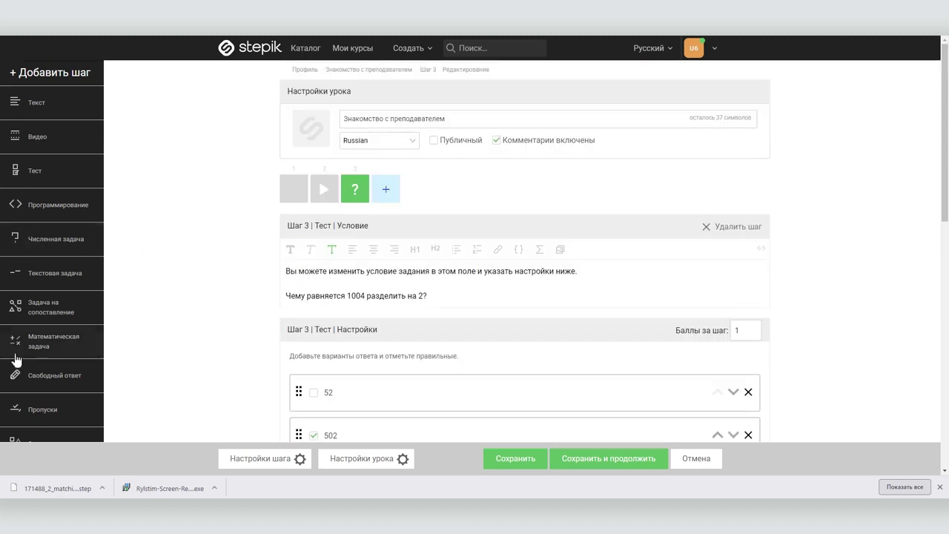
Step: Add a matching task (Задача на сопоставление) as step 4 and replace the first pair's sample text with Russian words, including "Голубое"
{"action": "left_click", "coordinate": [46, 302]}
{"action": "scroll", "coordinate": [222, 296], "scroll_direction": "down", "scroll_amount": 2}
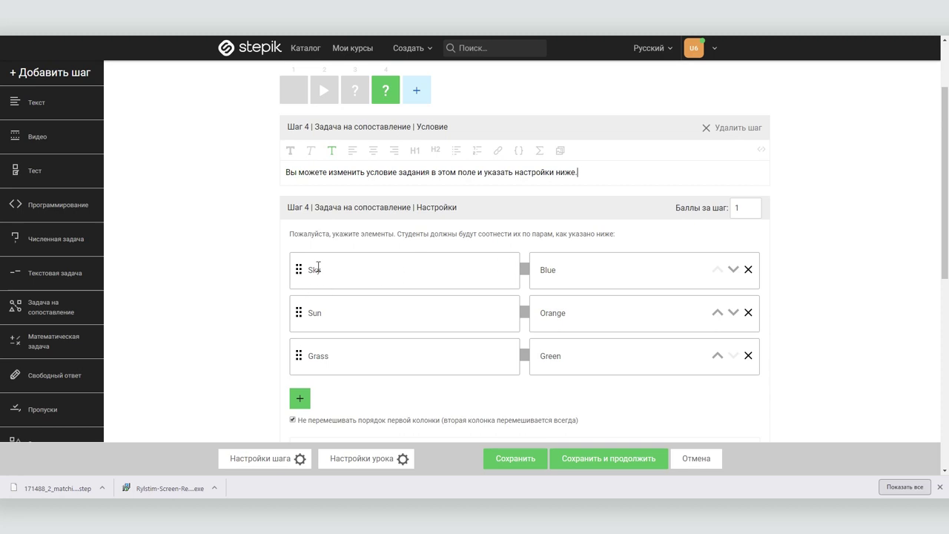
{"action": "double_click", "coordinate": [320, 274]}
{"action": "type", "text": "HeГолубое"}
Step: Save the lesson and preview it as a student up to the quiz step
{"action": "left_click", "coordinate": [623, 458]}
{"action": "left_click", "coordinate": [680, 97]}
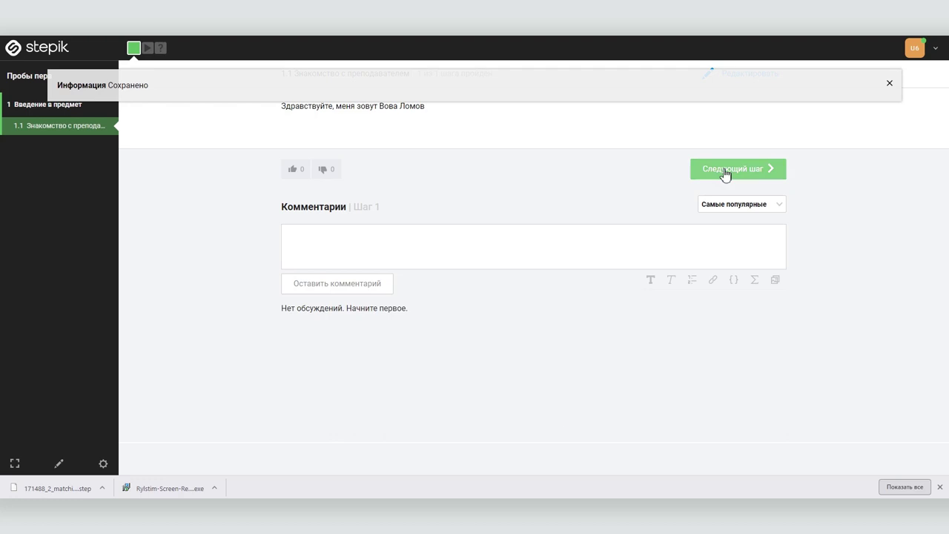
{"action": "left_click", "coordinate": [725, 172]}
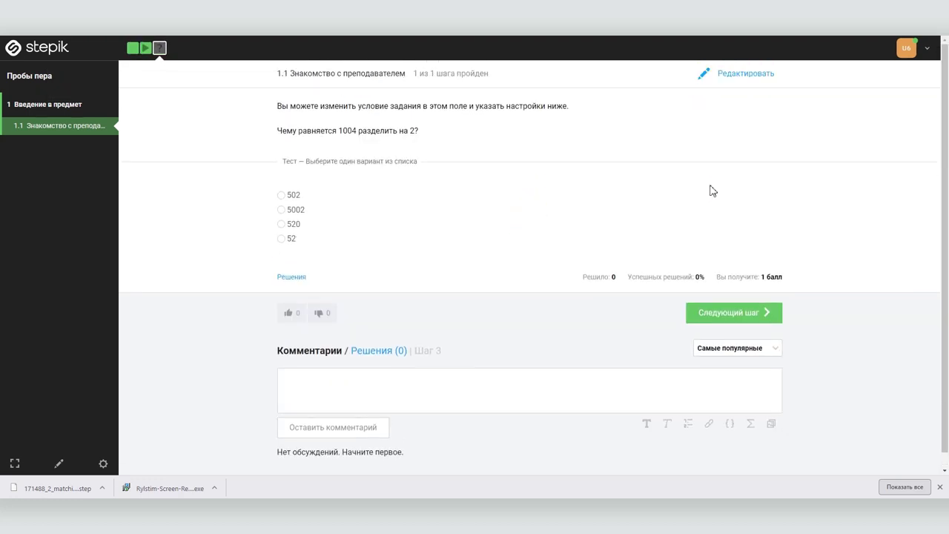
Step: Reopen the quiz step for editing and download it as a step file
{"action": "left_click", "coordinate": [731, 75]}
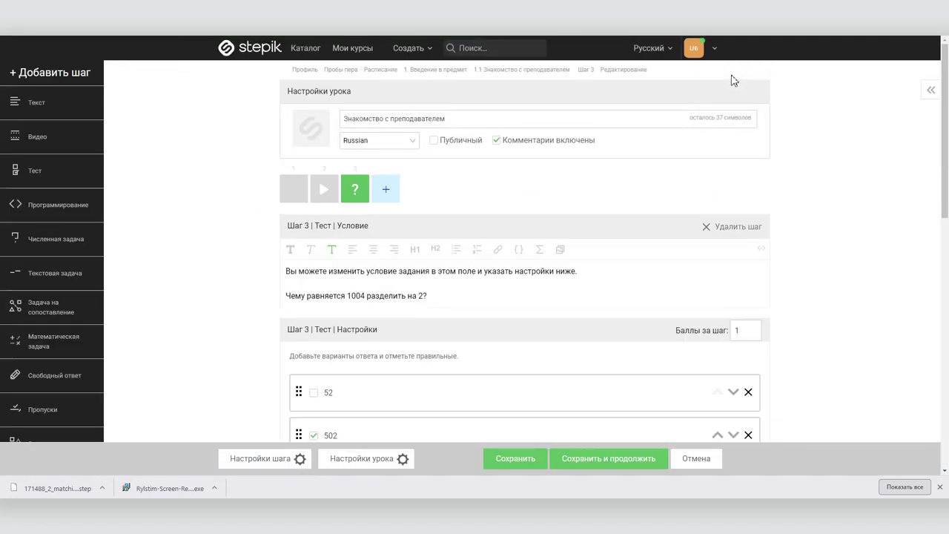
{"action": "left_click", "coordinate": [276, 460]}
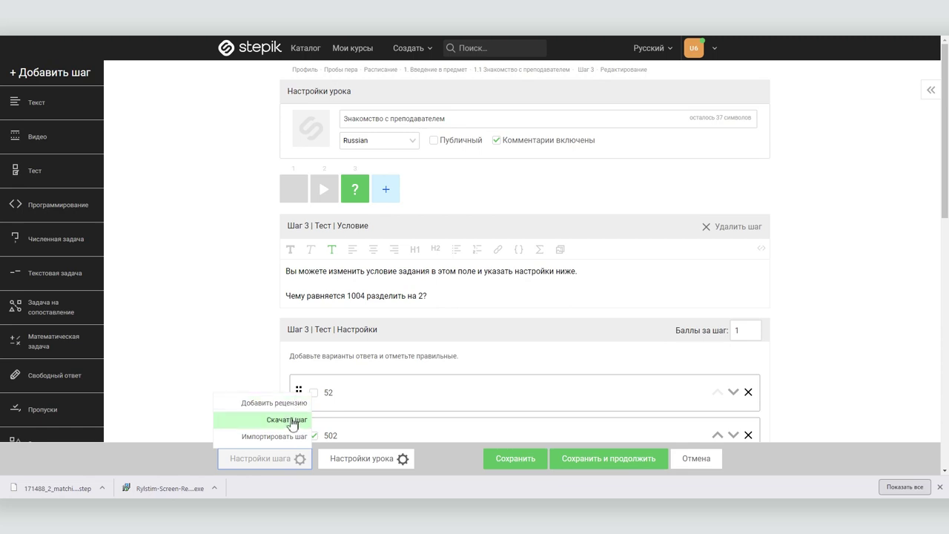
{"action": "left_click", "coordinate": [288, 422]}
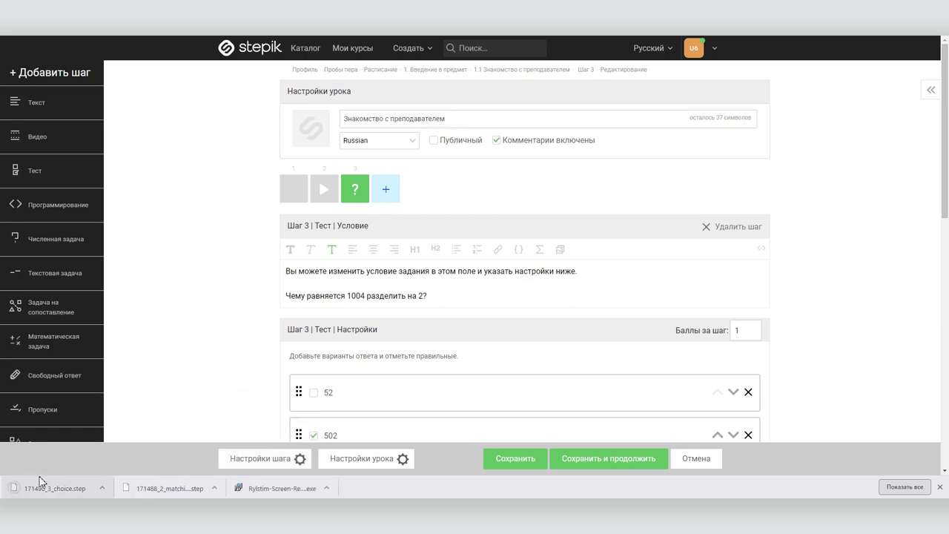
Step: Import the step file 171490_3_choice.step from the downloads folder (Загрузки) into the quiz step
{"action": "left_click", "coordinate": [276, 459]}
{"action": "left_click", "coordinate": [289, 442]}
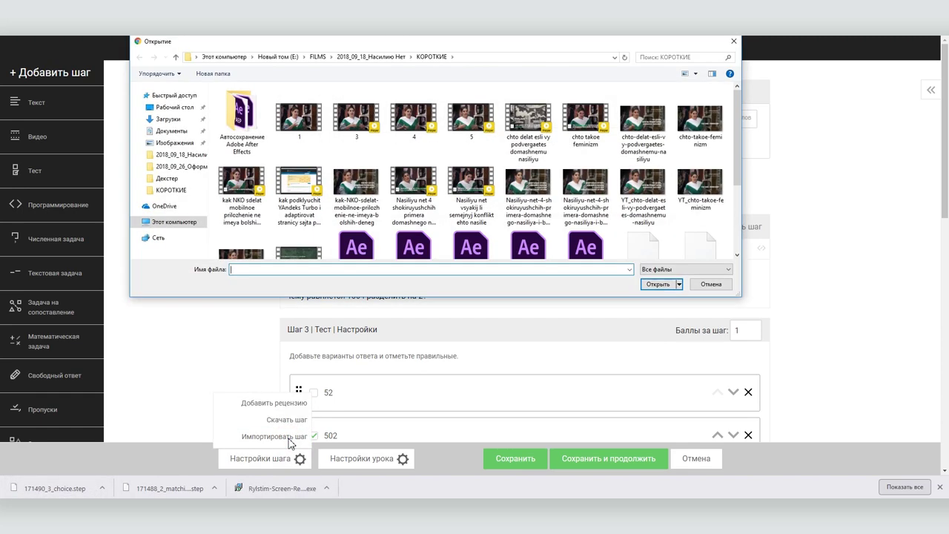
{"action": "left_click", "coordinate": [169, 119]}
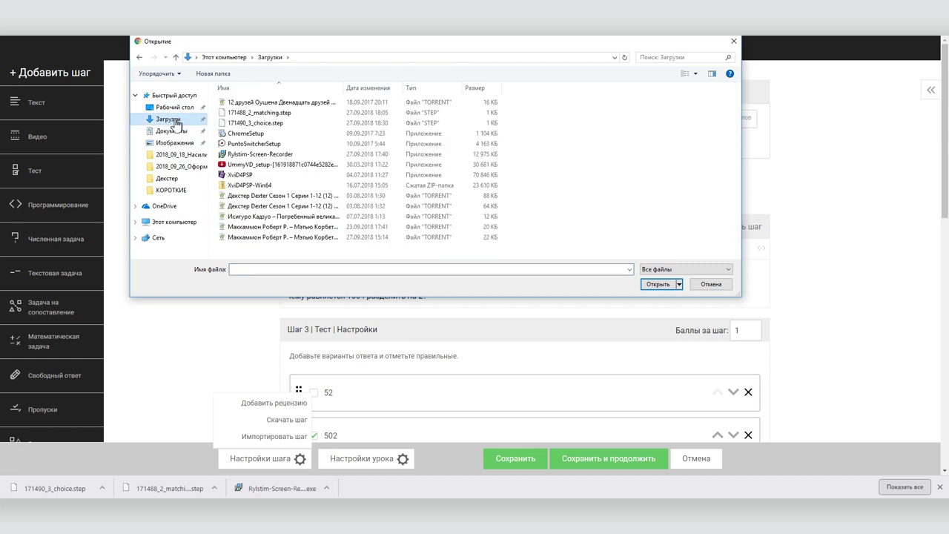
{"action": "double_click", "coordinate": [281, 123]}
{"action": "left_click", "coordinate": [224, 310]}
{"action": "scroll", "coordinate": [229, 311], "scroll_direction": "down", "scroll_amount": 10}
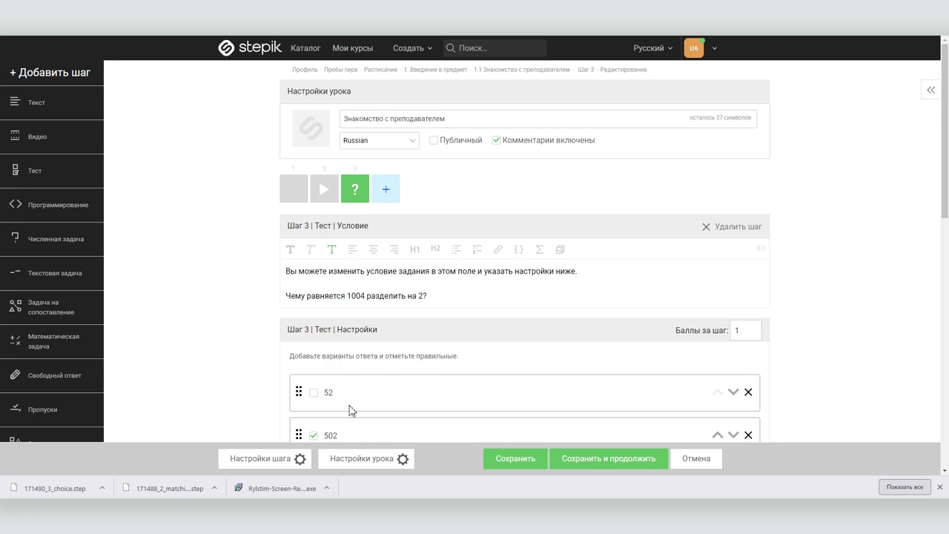
Step: Examine the lesson's files and its reports page, and return to the lesson editor
{"action": "left_click", "coordinate": [363, 459]}
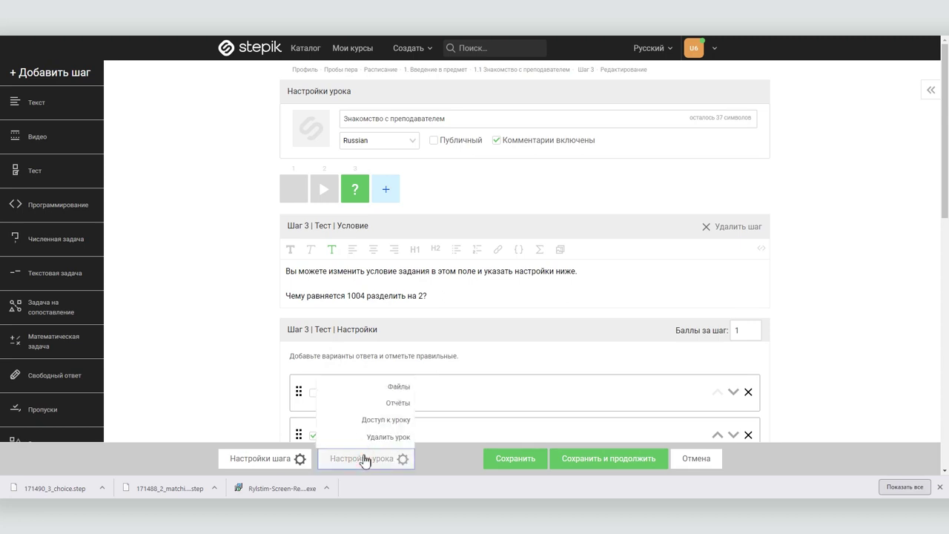
{"action": "left_click", "coordinate": [400, 391]}
{"action": "left_click", "coordinate": [632, 95]}
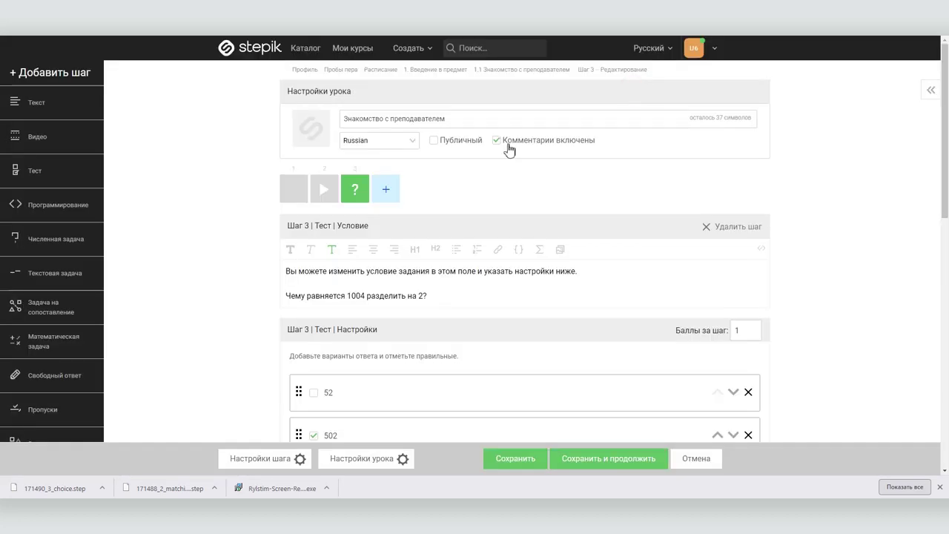
{"action": "left_click", "coordinate": [364, 459]}
{"action": "left_click", "coordinate": [395, 401]}
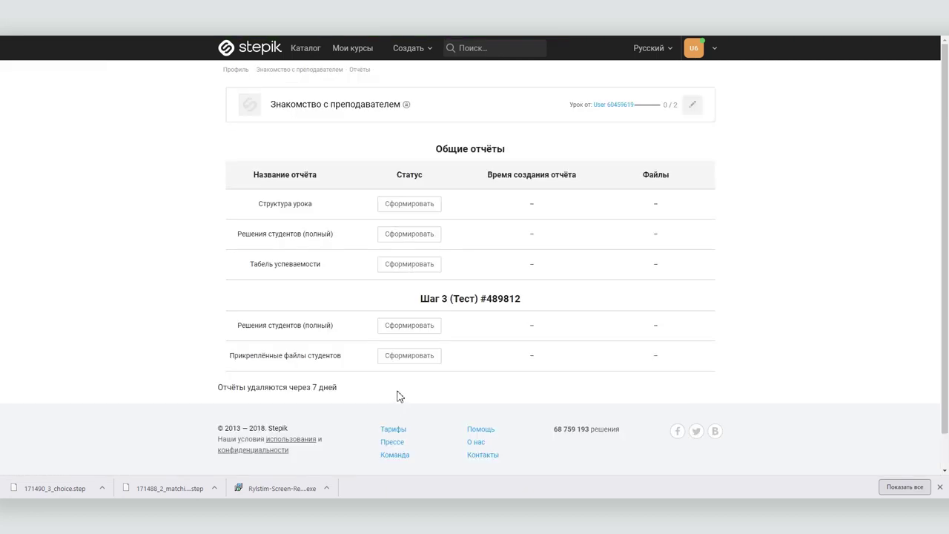
{"action": "key", "text": "alt+Left"}
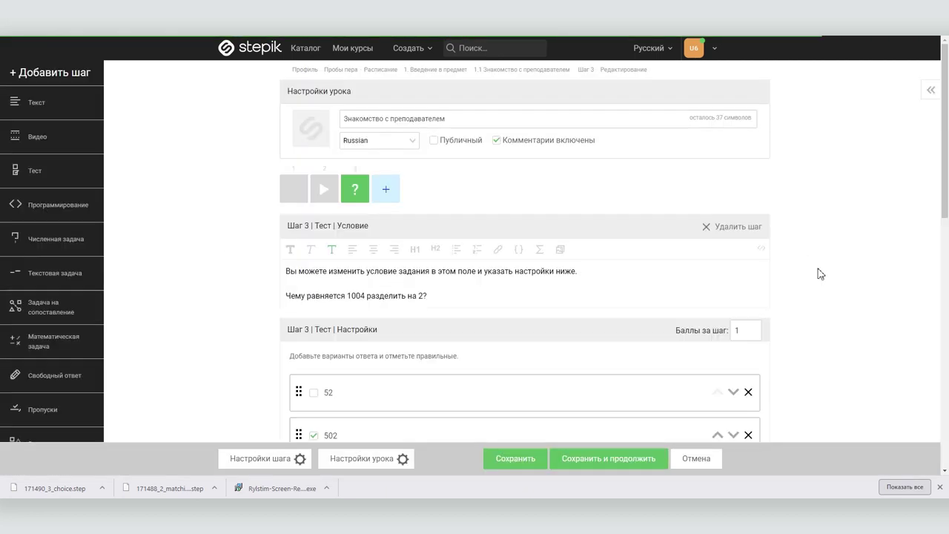
Step: Examine the lesson's access permissions for teachers, moderators and learners
{"action": "left_click", "coordinate": [362, 459]}
{"action": "left_click", "coordinate": [386, 419]}
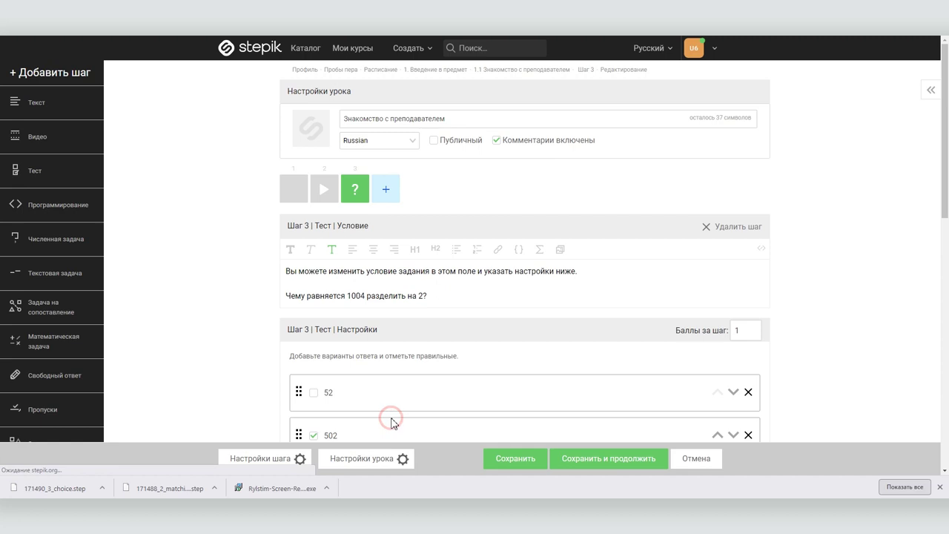
{"action": "scroll", "coordinate": [620, 212], "scroll_direction": "down", "scroll_amount": 2}
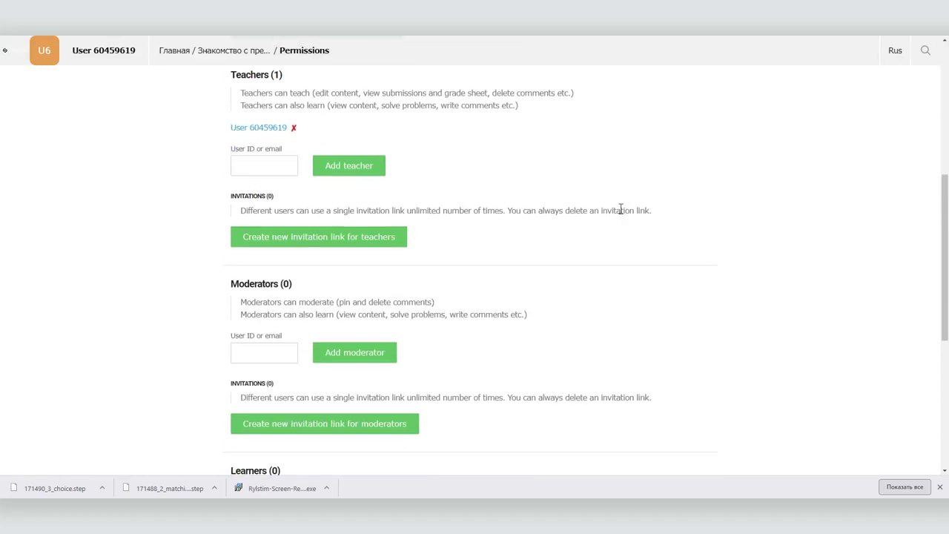
{"action": "scroll", "coordinate": [621, 212], "scroll_direction": "down", "scroll_amount": 4}
{"action": "scroll", "coordinate": [742, 297], "scroll_direction": "up", "scroll_amount": 9}
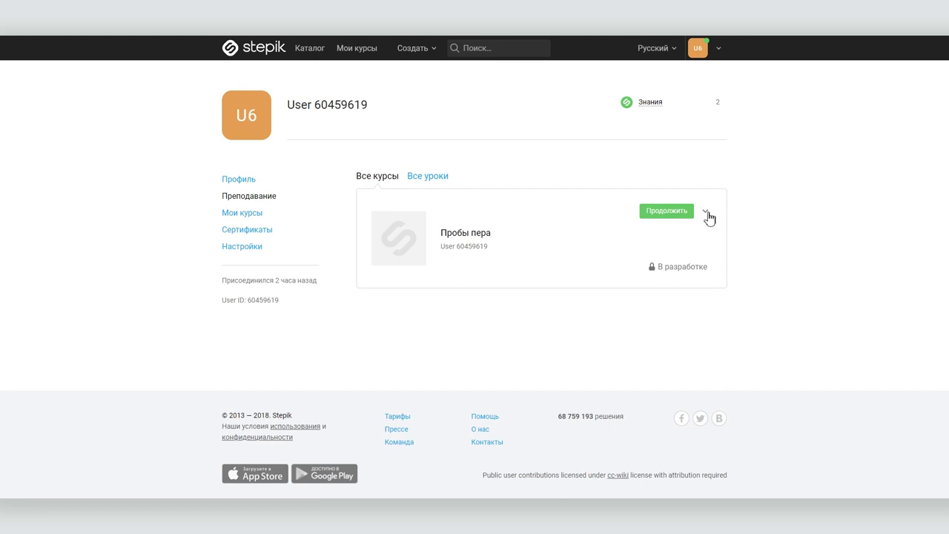
Step: Open the course "Пробы пера" for editing and examine its access rights for administrators, teachers, moderators, testers and learners
{"action": "left_click", "coordinate": [705, 210]}
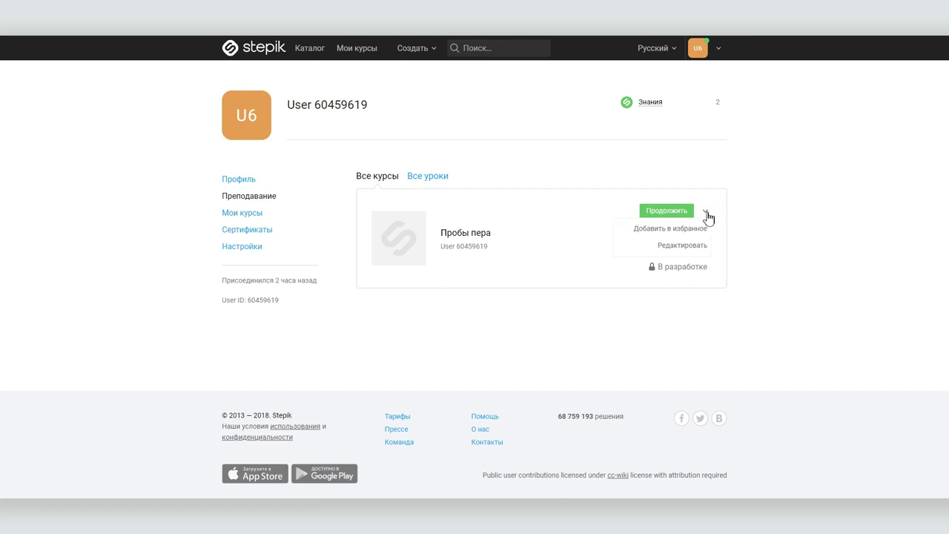
{"action": "left_click", "coordinate": [686, 245]}
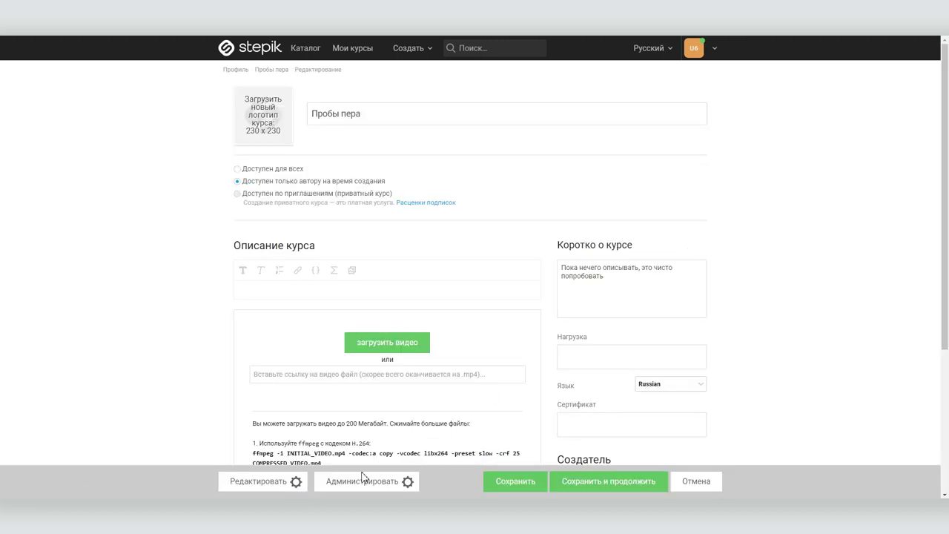
{"action": "left_click", "coordinate": [269, 482]}
{"action": "left_click", "coordinate": [273, 445]}
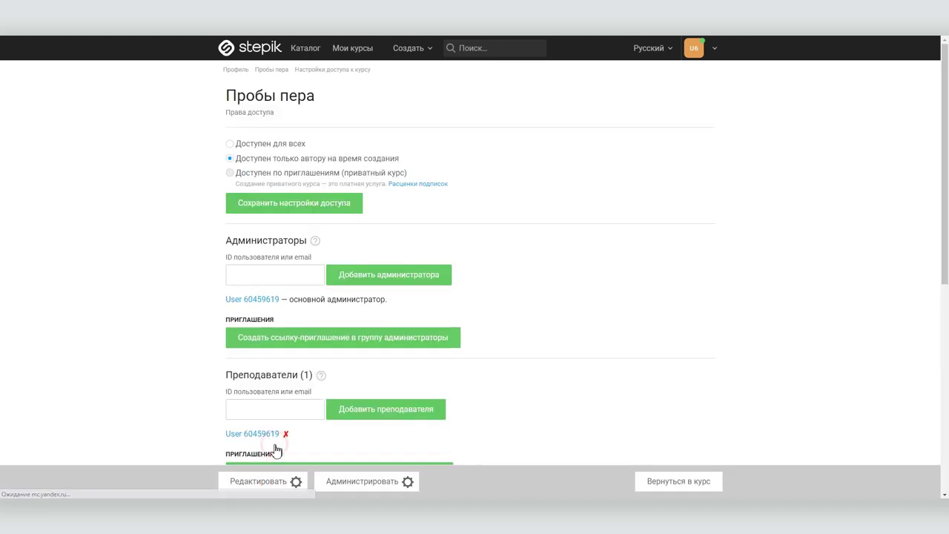
{"action": "scroll", "coordinate": [615, 256], "scroll_direction": "down", "scroll_amount": 5}
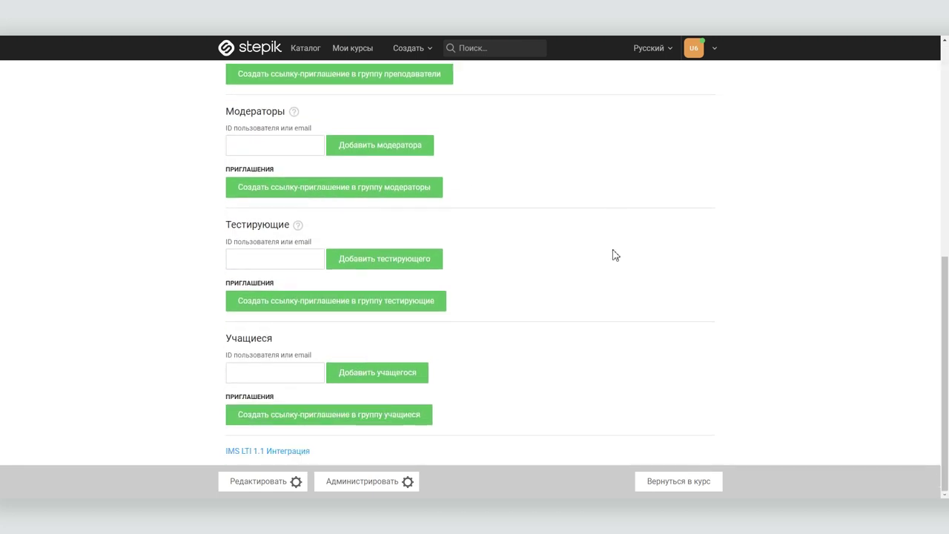
Step: Open the course content for editing and bring up the settings of the module "Введение в предмет"
{"action": "left_click", "coordinate": [269, 481]}
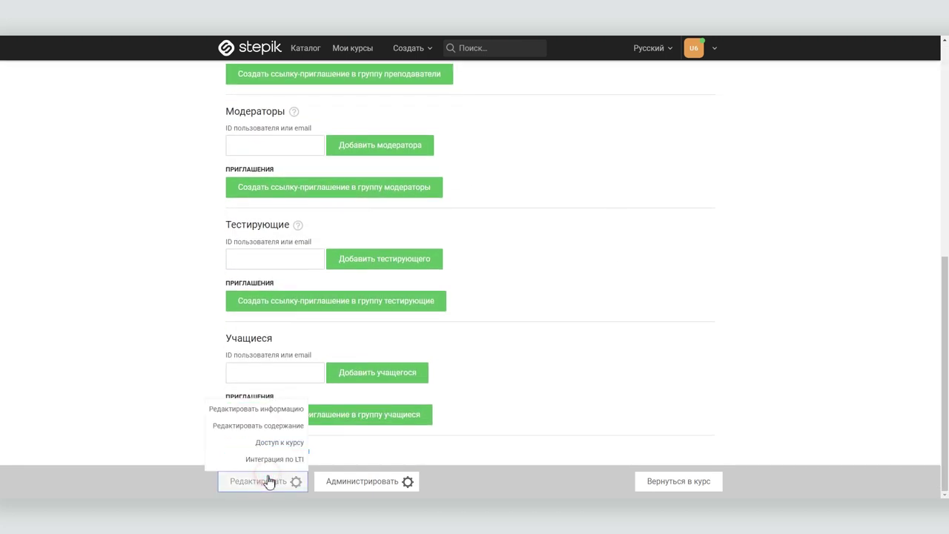
{"action": "left_click", "coordinate": [272, 426]}
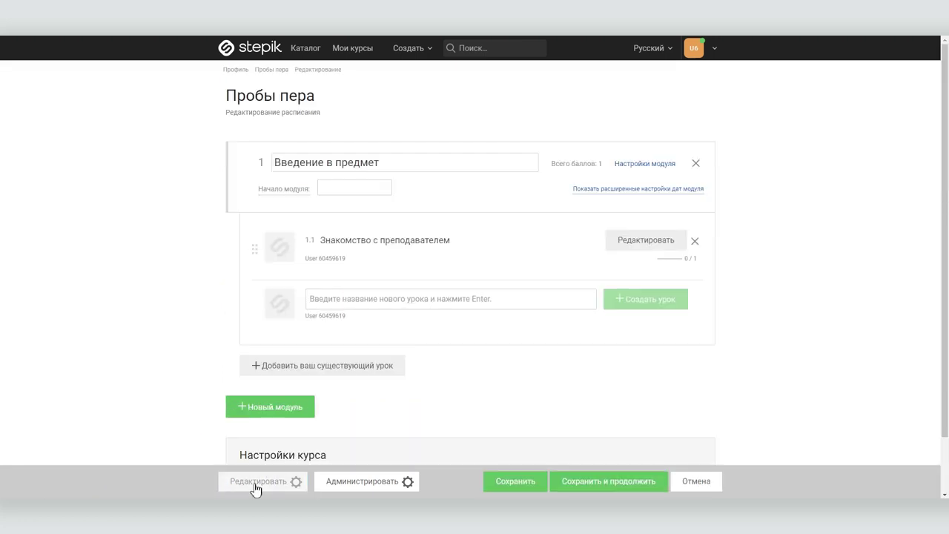
{"action": "left_click", "coordinate": [631, 165]}
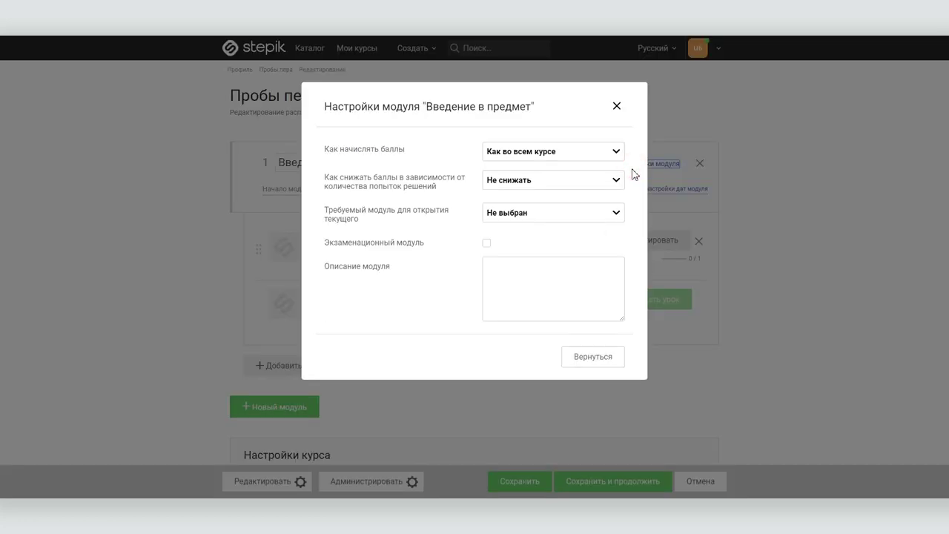
Step: Try the exam module option, check the exam duration and required-module choices, and turn the option off before closing the module settings
{"action": "left_click", "coordinate": [485, 244]}
{"action": "left_click_drag", "start_coordinate": [501, 268], "coordinate": [444, 270]}
{"action": "left_click", "coordinate": [464, 274]}
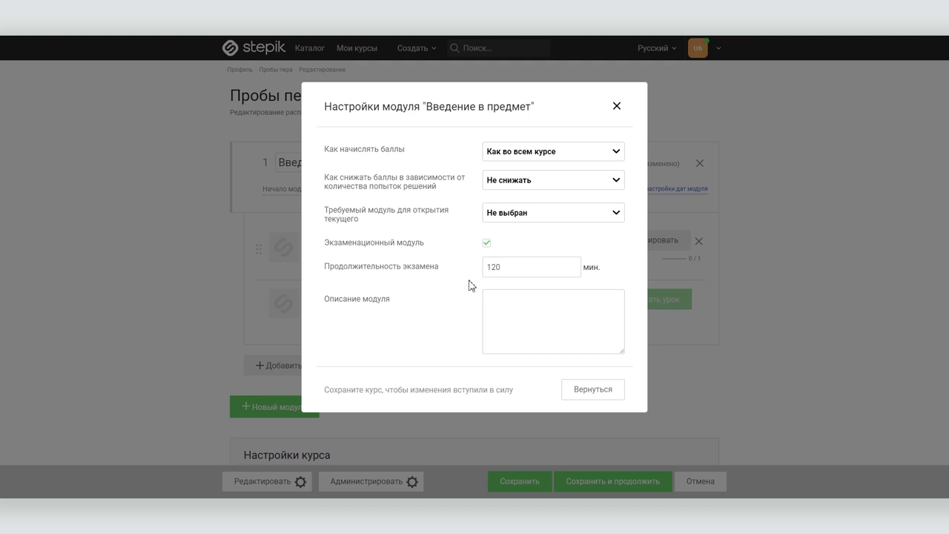
{"action": "left_click", "coordinate": [535, 212]}
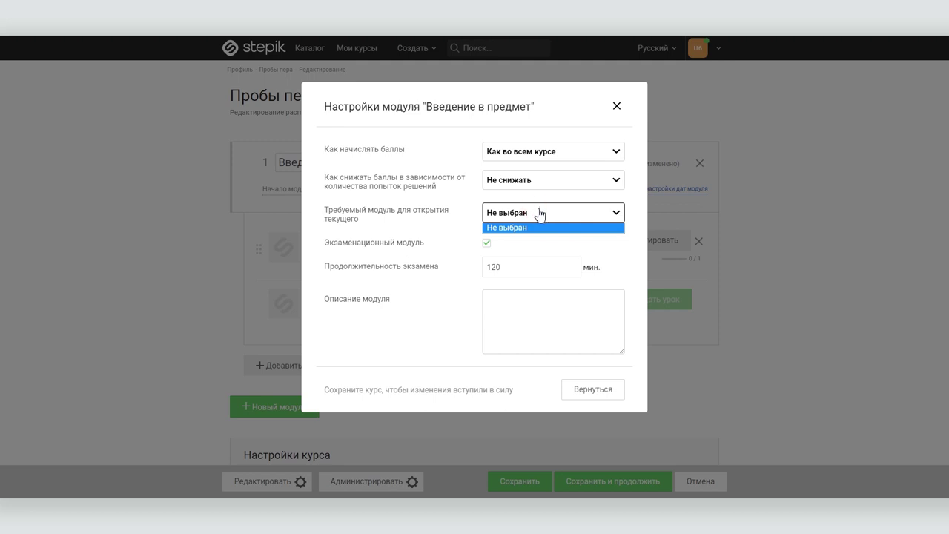
{"action": "left_click", "coordinate": [540, 214]}
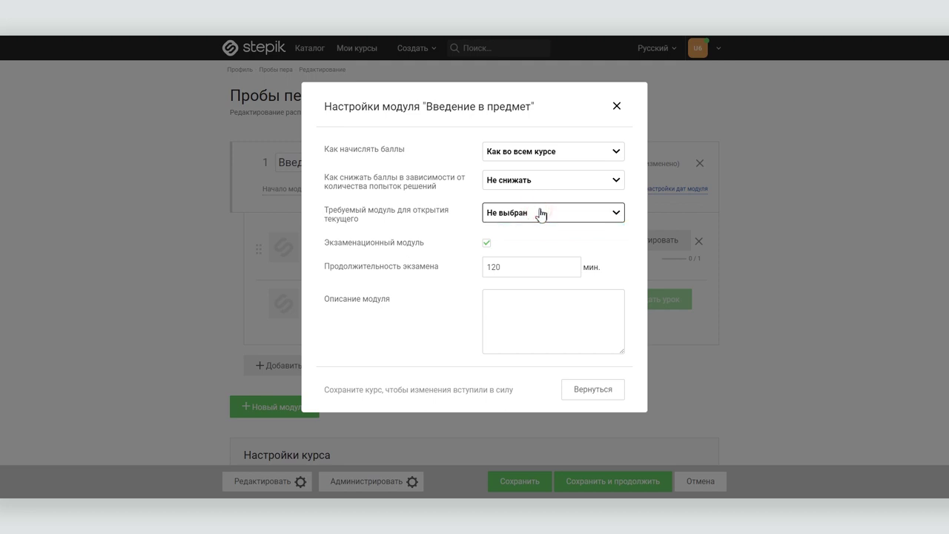
{"action": "left_click", "coordinate": [486, 244]}
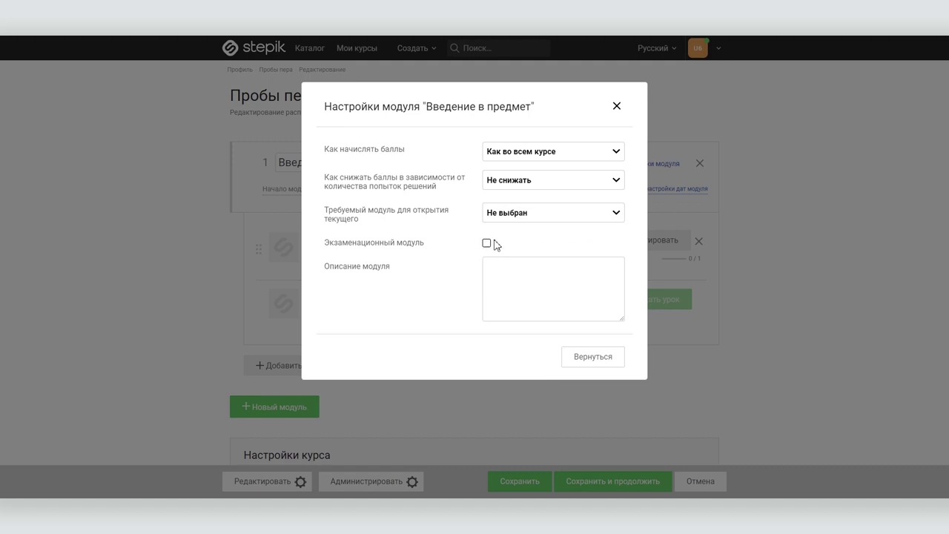
{"action": "left_click", "coordinate": [617, 106]}
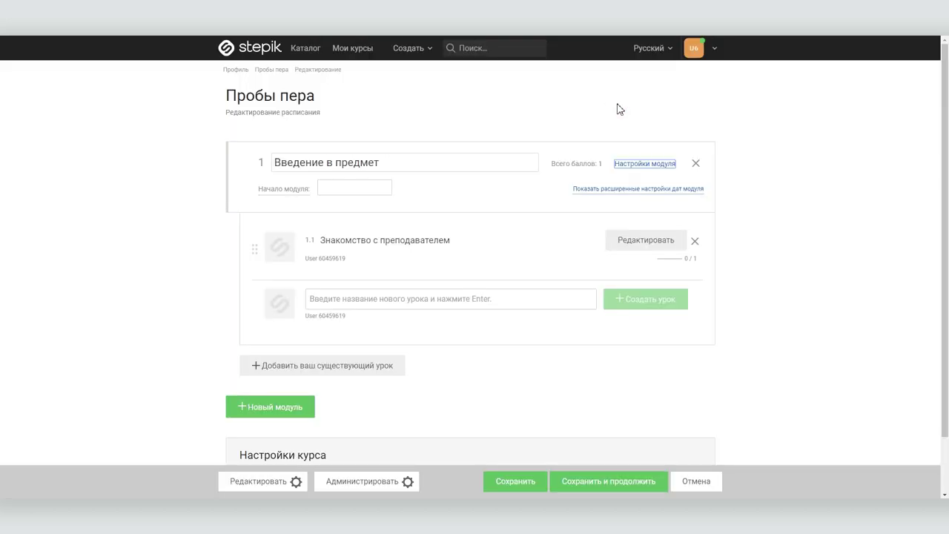